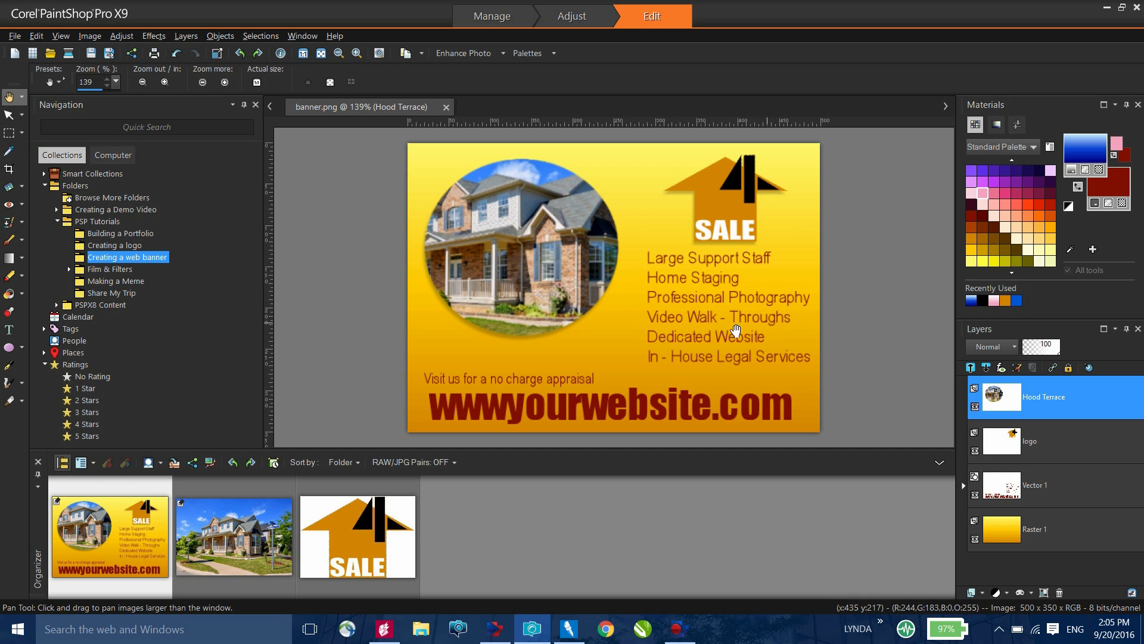
Start a new image and browse the photo, paper, web, mobile, card, presentation and social presets.
click(15, 36)
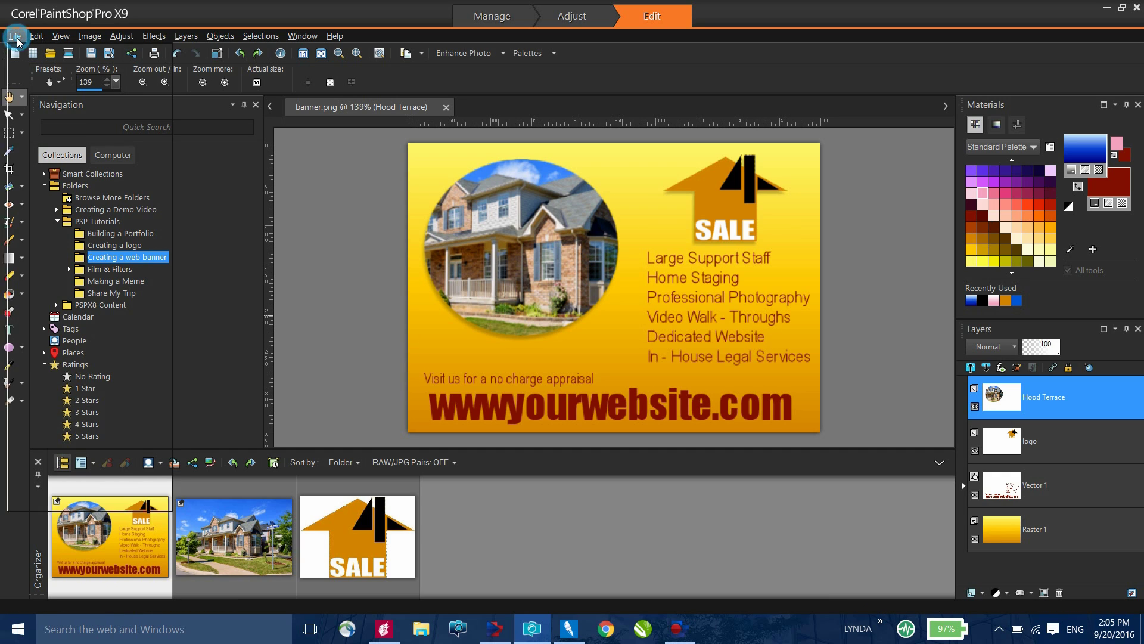
key(Escape)
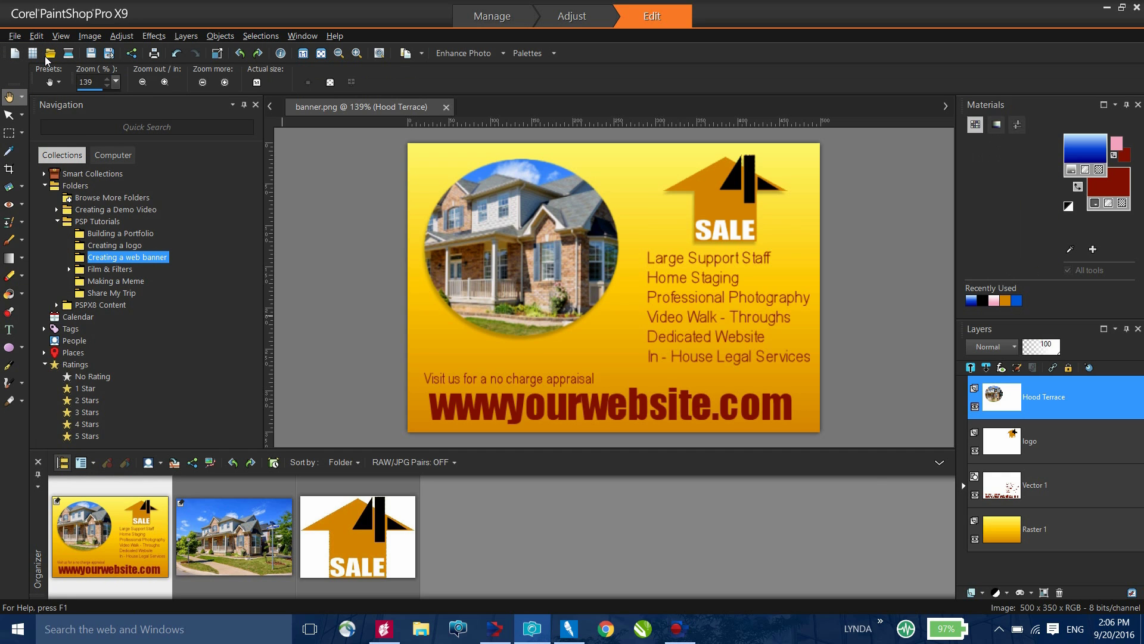
key(ctrl+n)
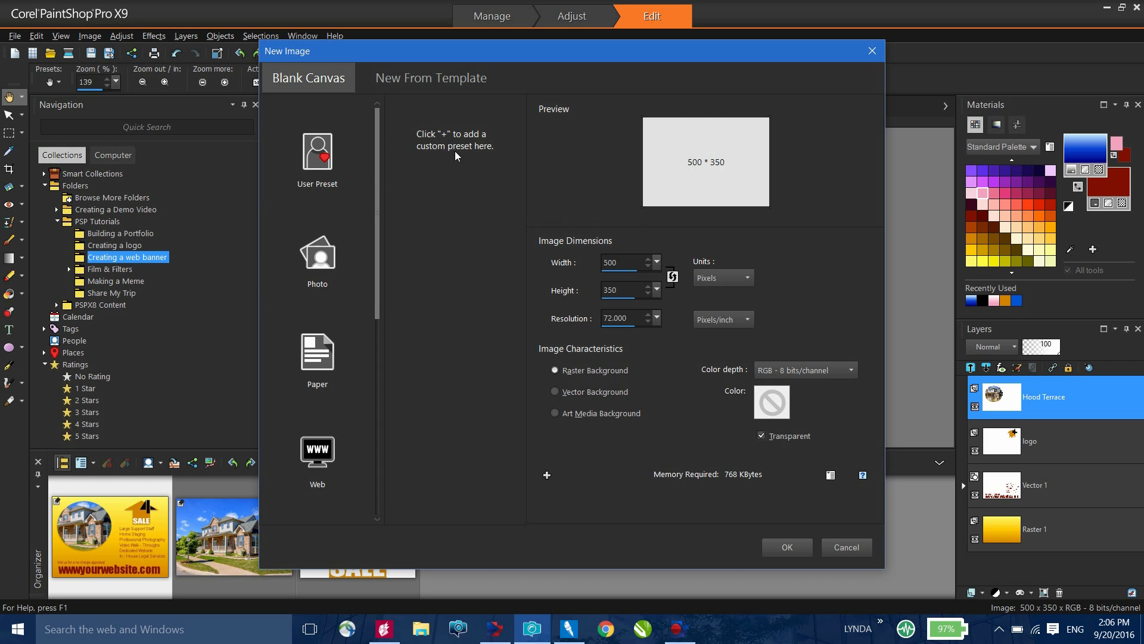
click(341, 247)
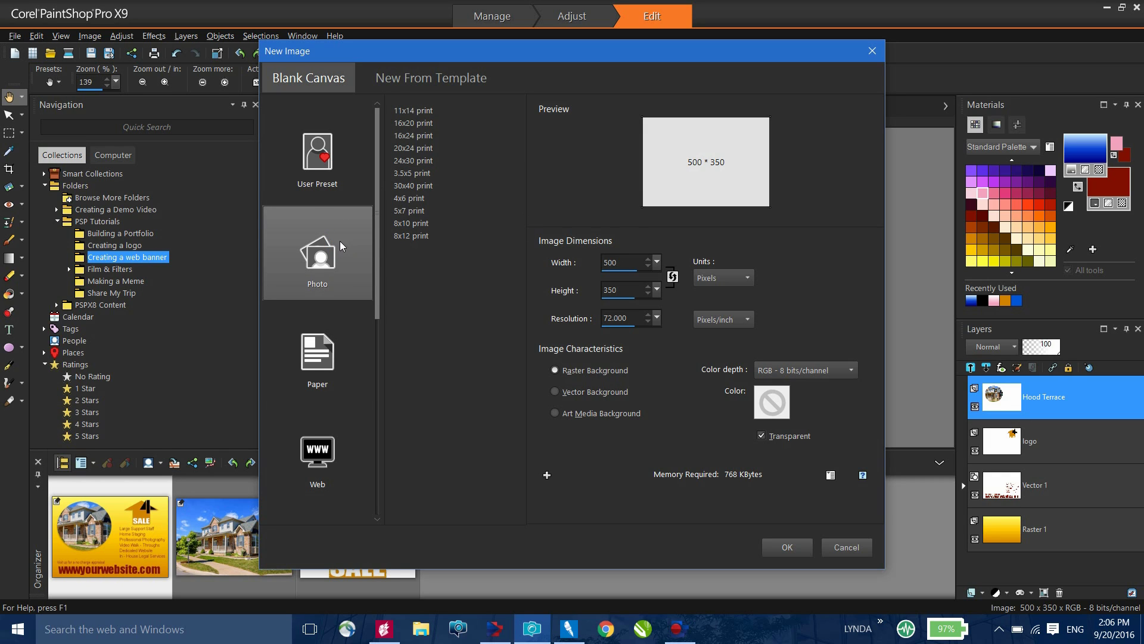
click(330, 362)
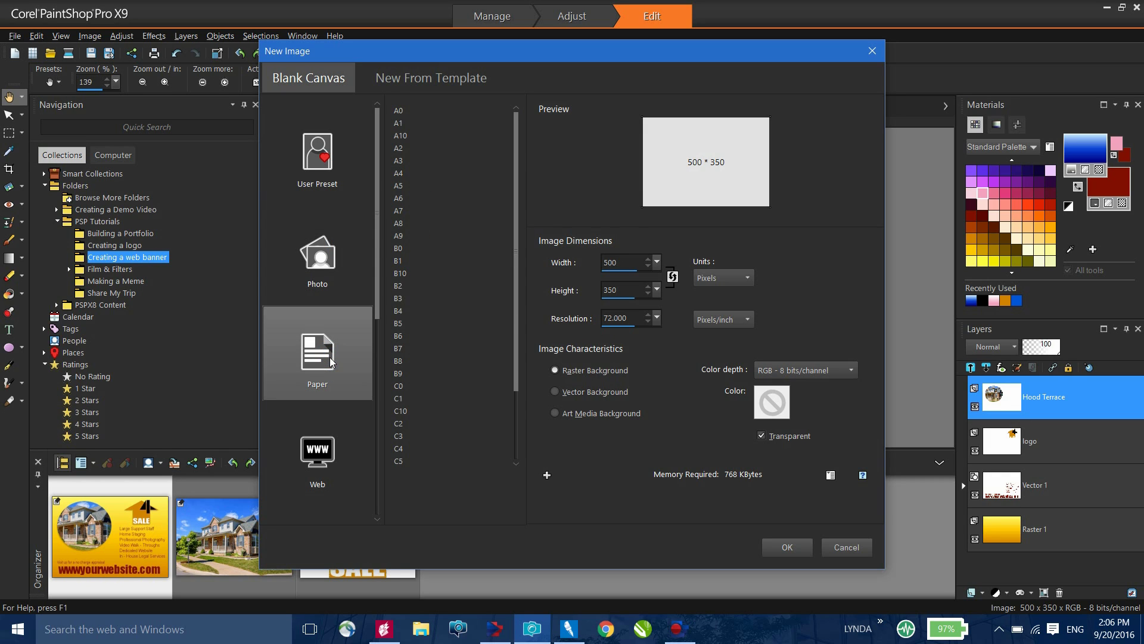
click(323, 466)
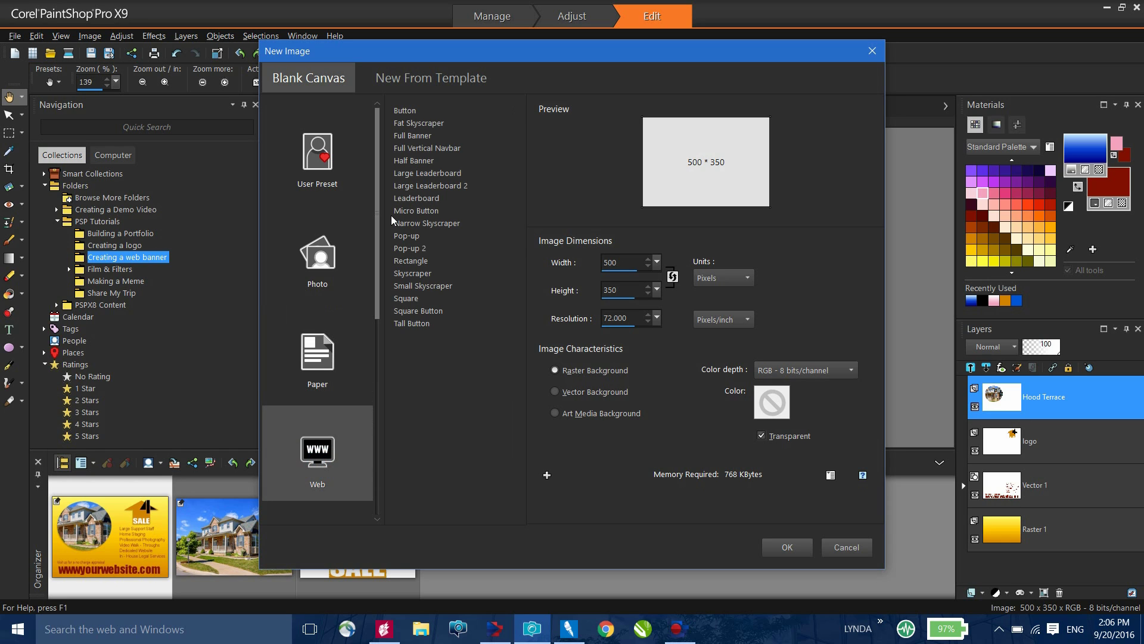
drag(377, 178, 378, 375)
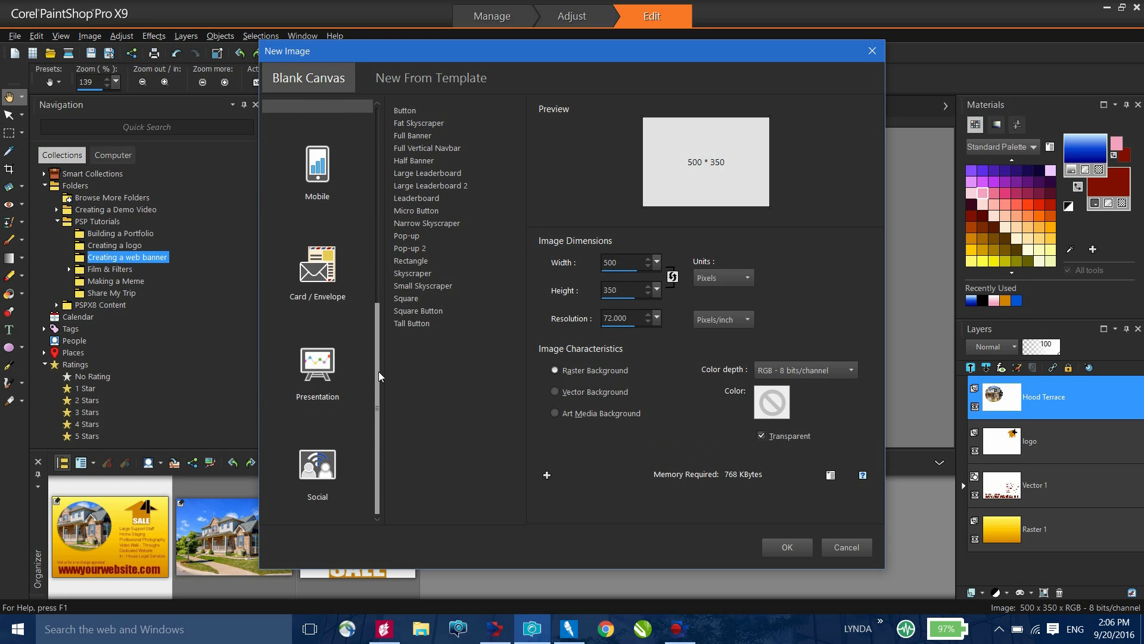
click(319, 164)
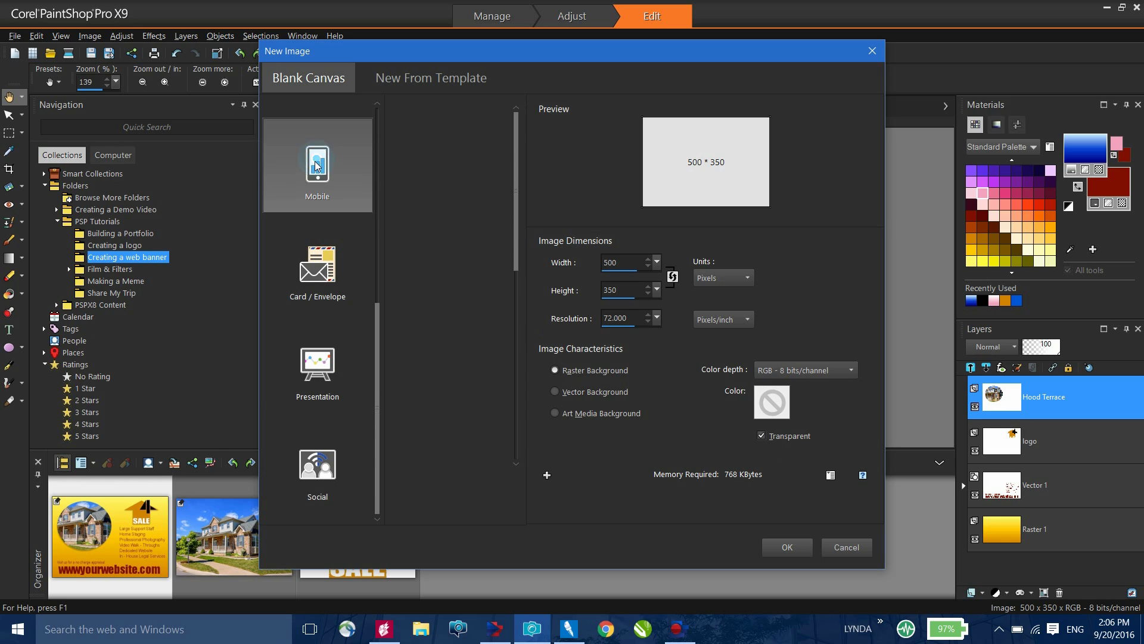
click(326, 284)
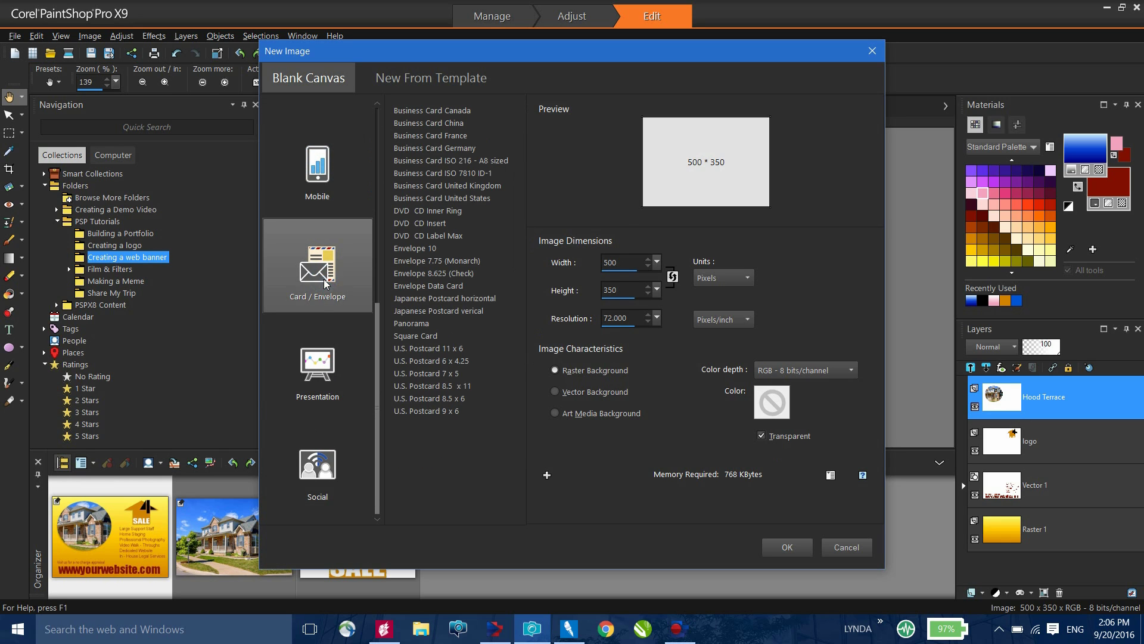
click(317, 383)
click(329, 466)
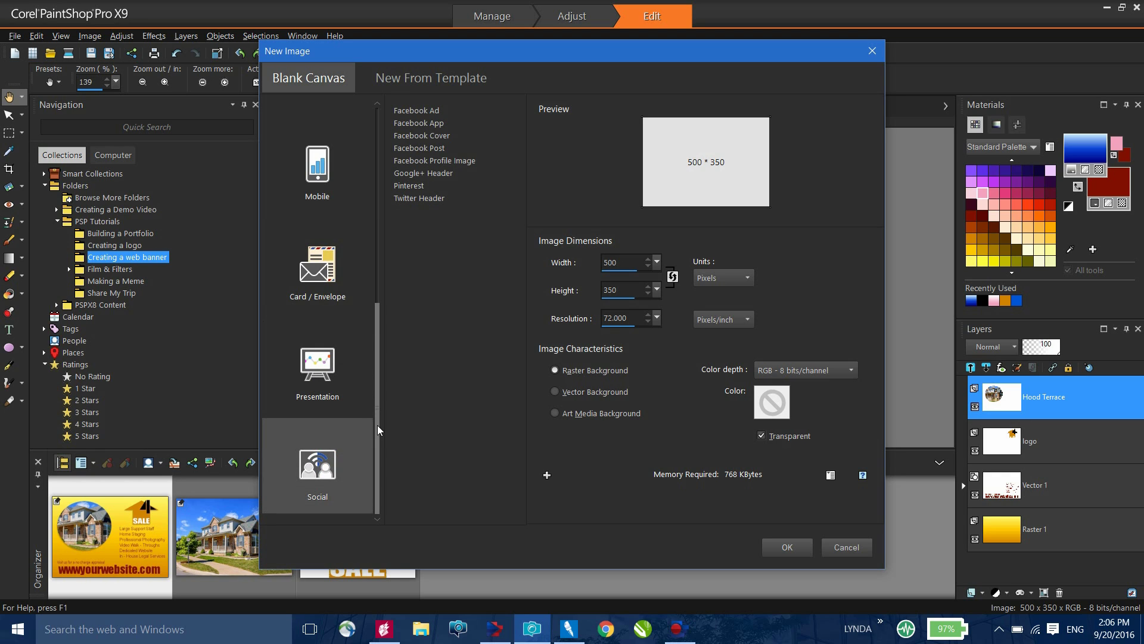
drag(378, 430, 392, 230)
Create the blank 500 × 350 image from the Web > Pop-up preset.
click(322, 366)
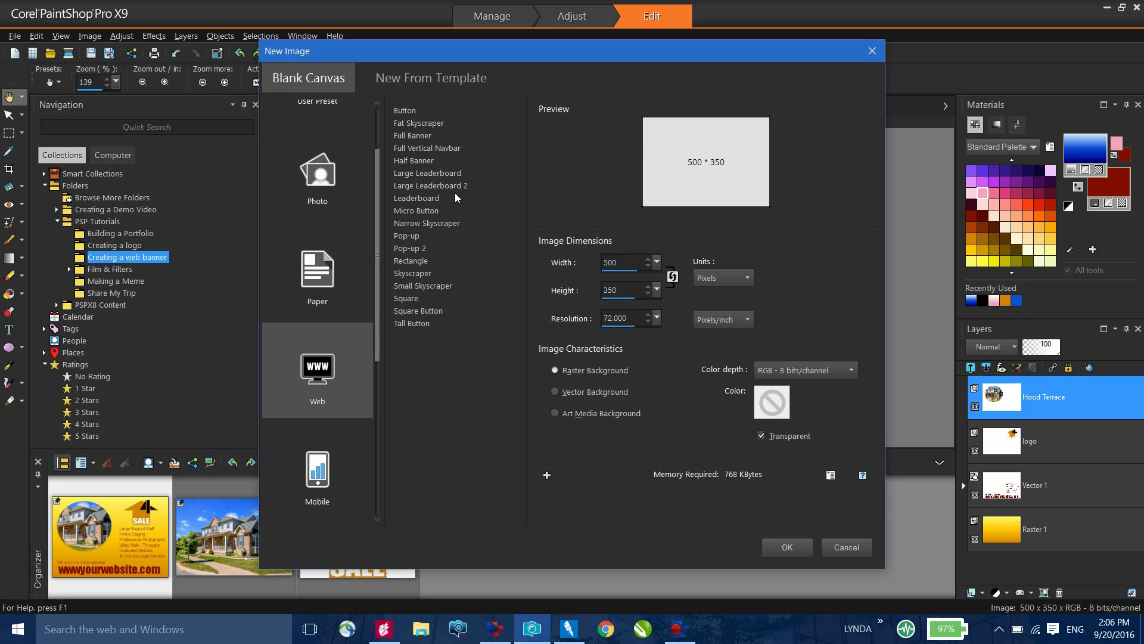
click(411, 237)
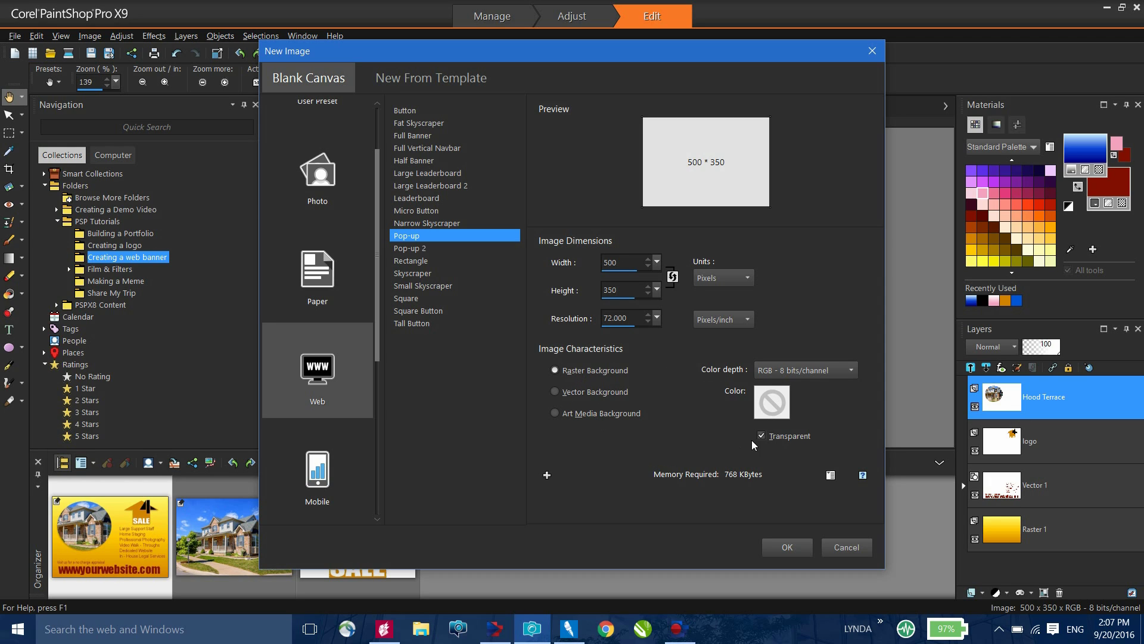
click(787, 553)
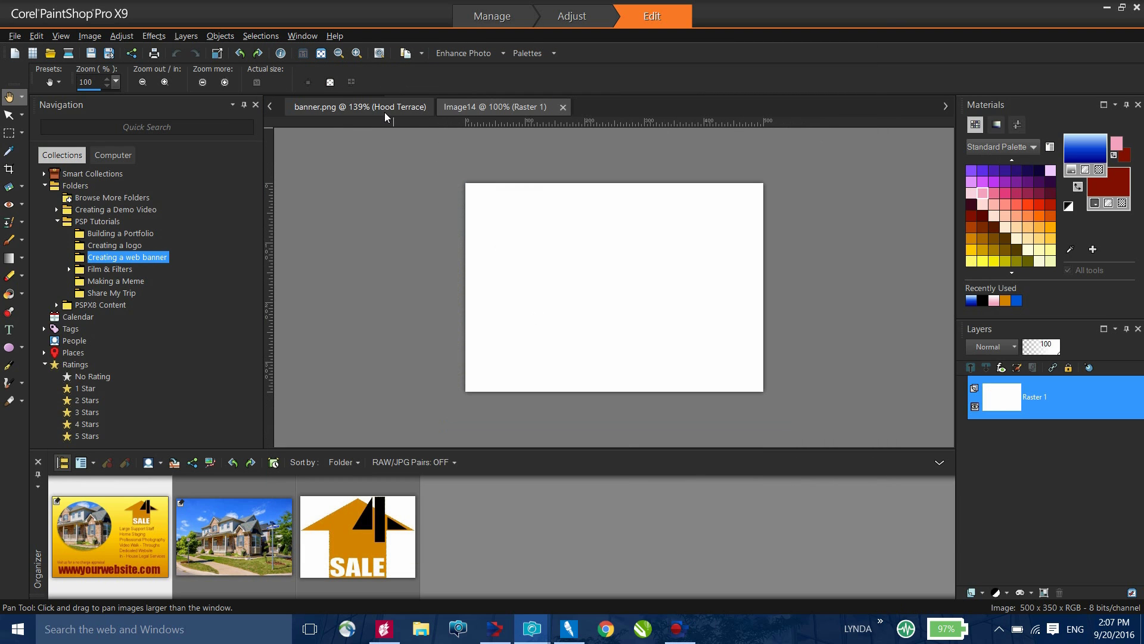
Close banner.png and add the Hood Terrace photo from the Organizer as a layer in Image14.
click(379, 108)
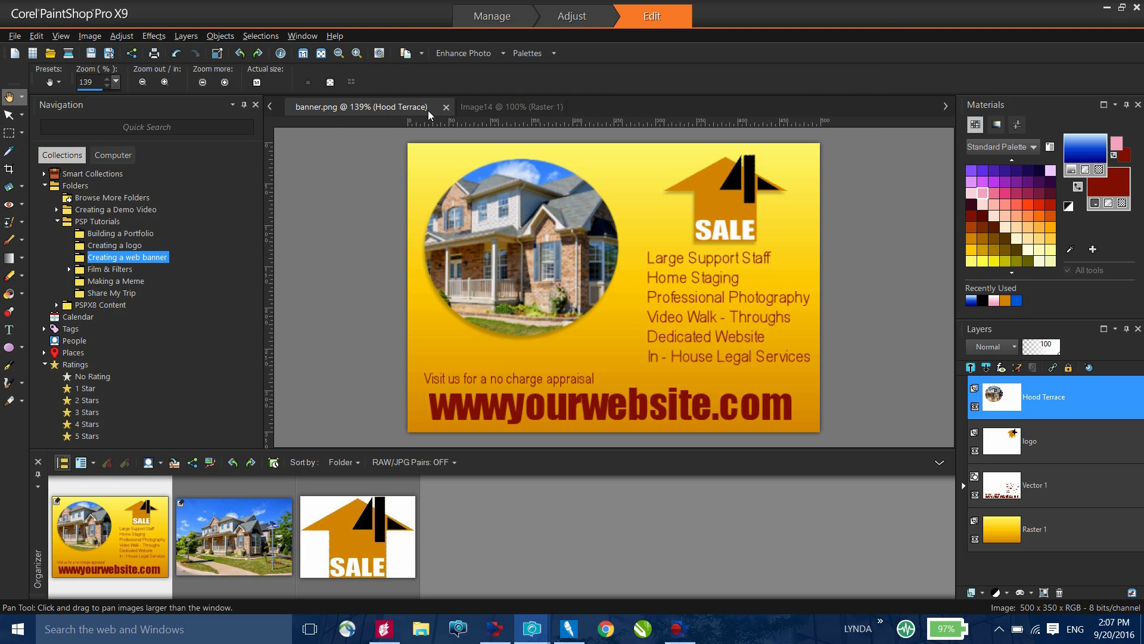
click(446, 107)
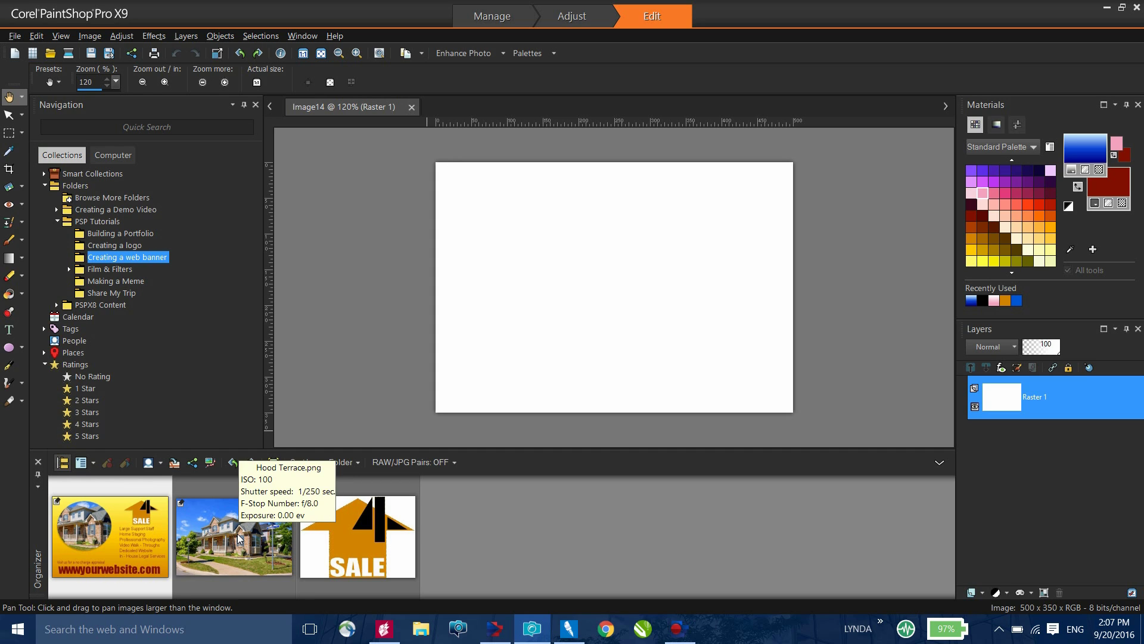
click(238, 536)
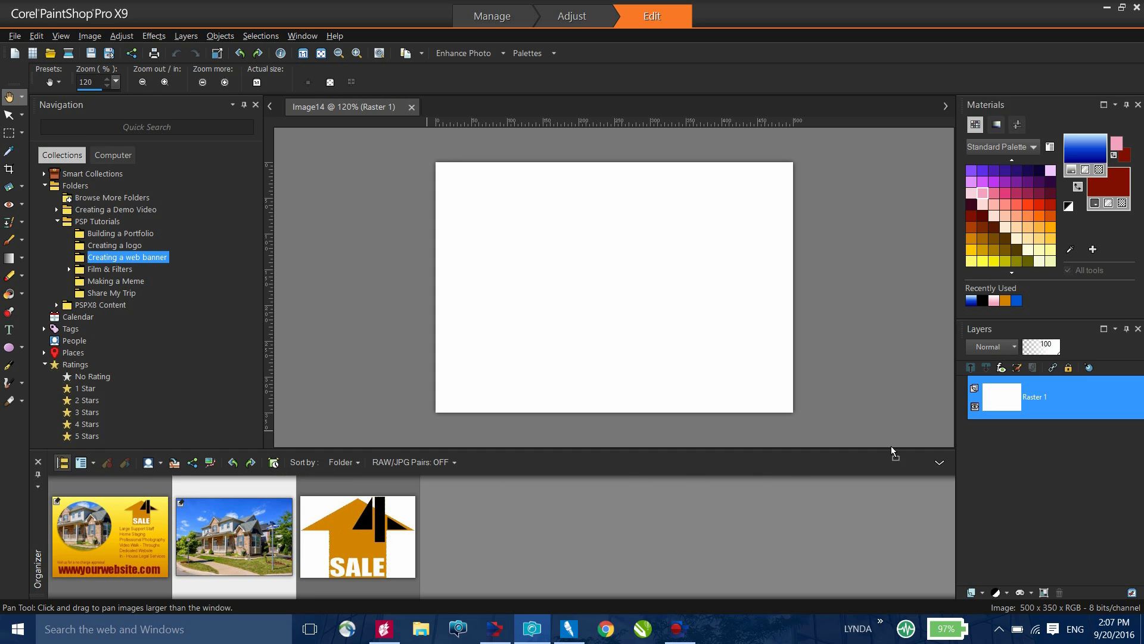
drag(892, 451, 1054, 394)
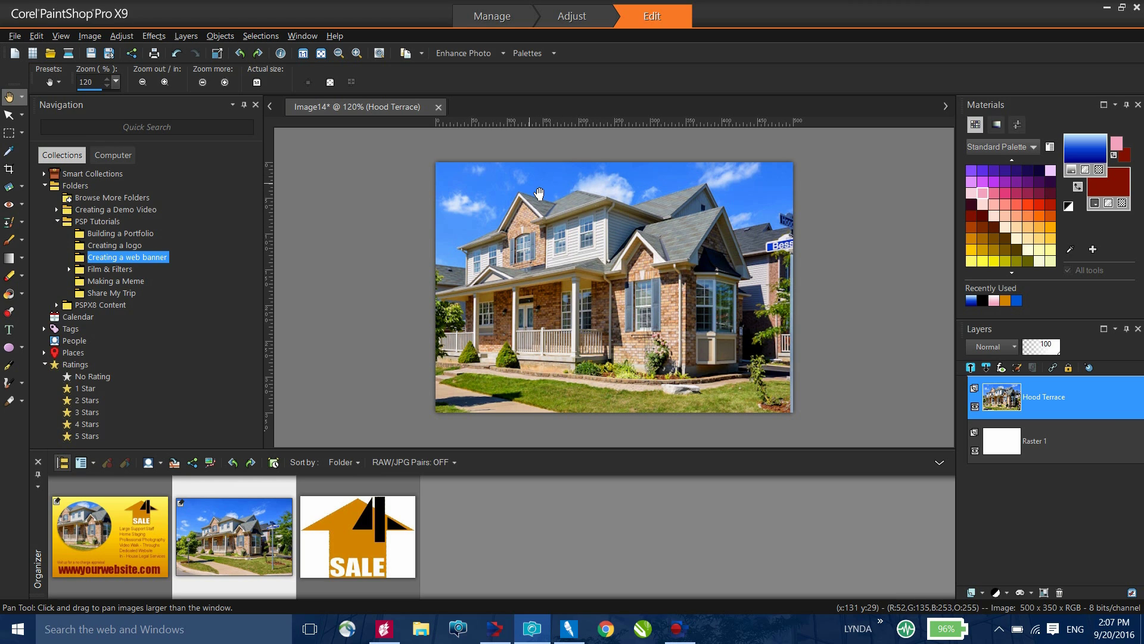
Draw a large ellipse over the house photo, convert it to a selection, and delete its vector layer.
click(11, 349)
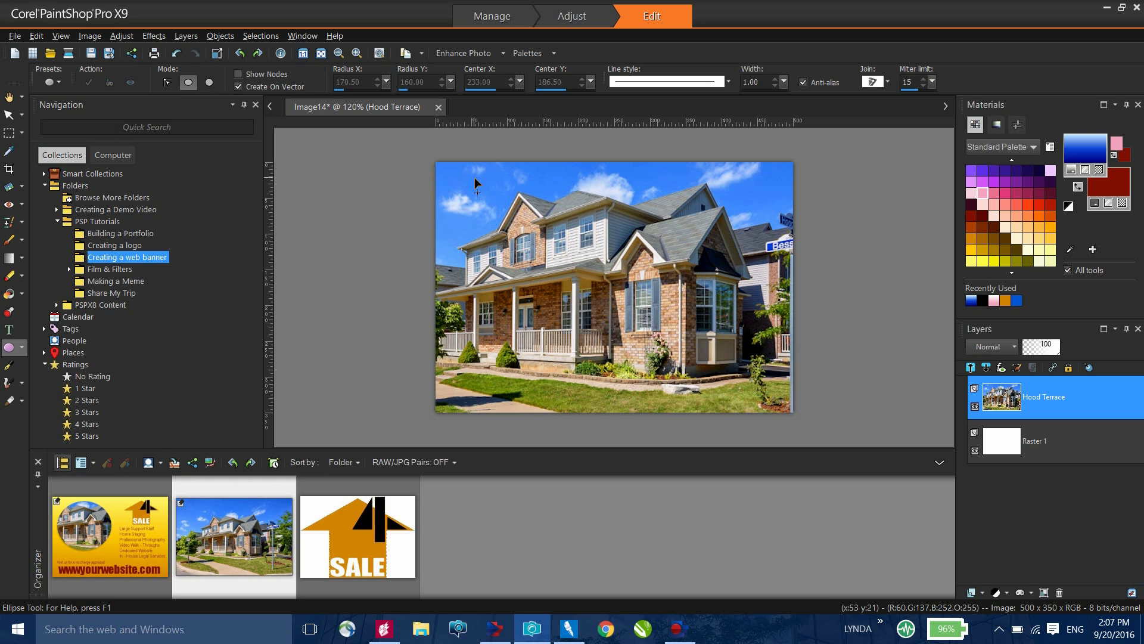
mouse_move(475, 178)
mouse_down()
mouse_move(587, 260)
mouse_move(709, 408)
mouse_up()
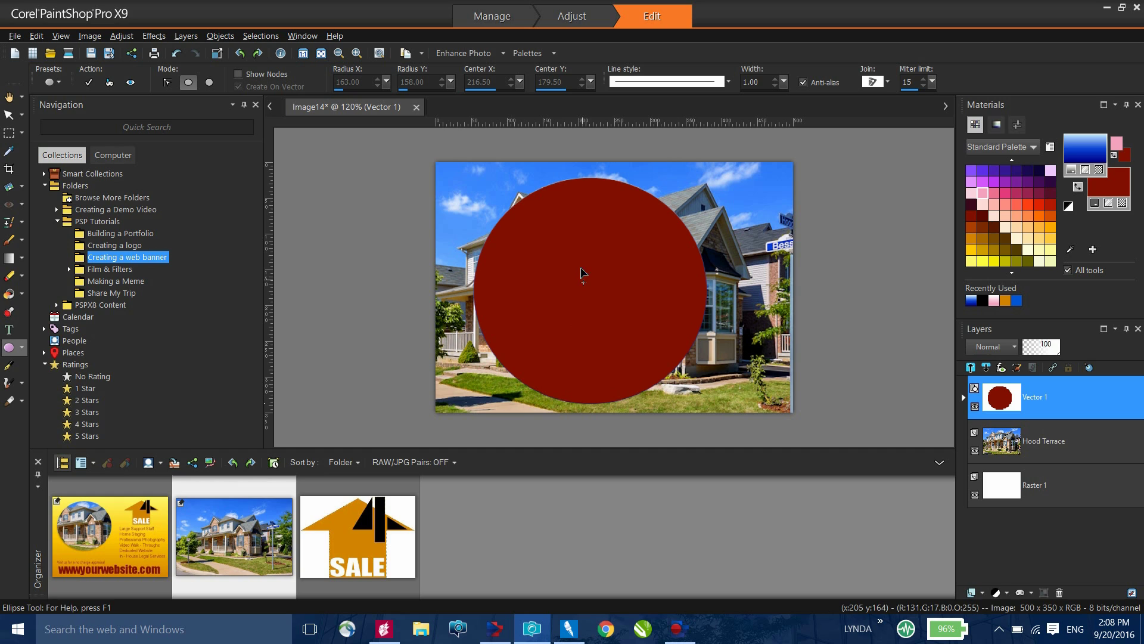
click(261, 35)
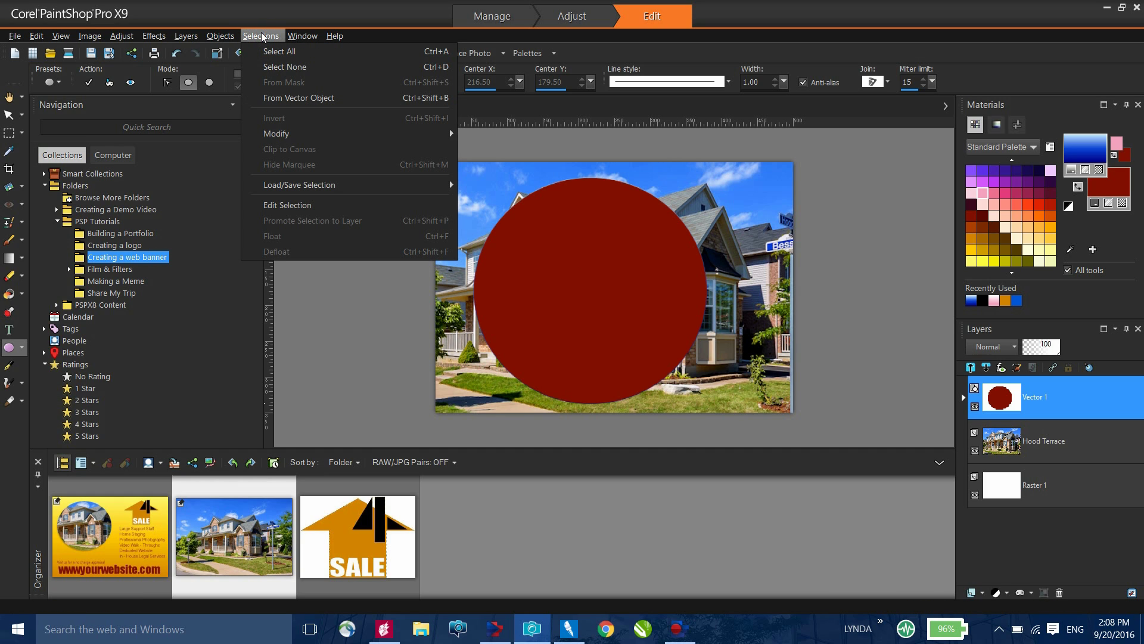
click(296, 97)
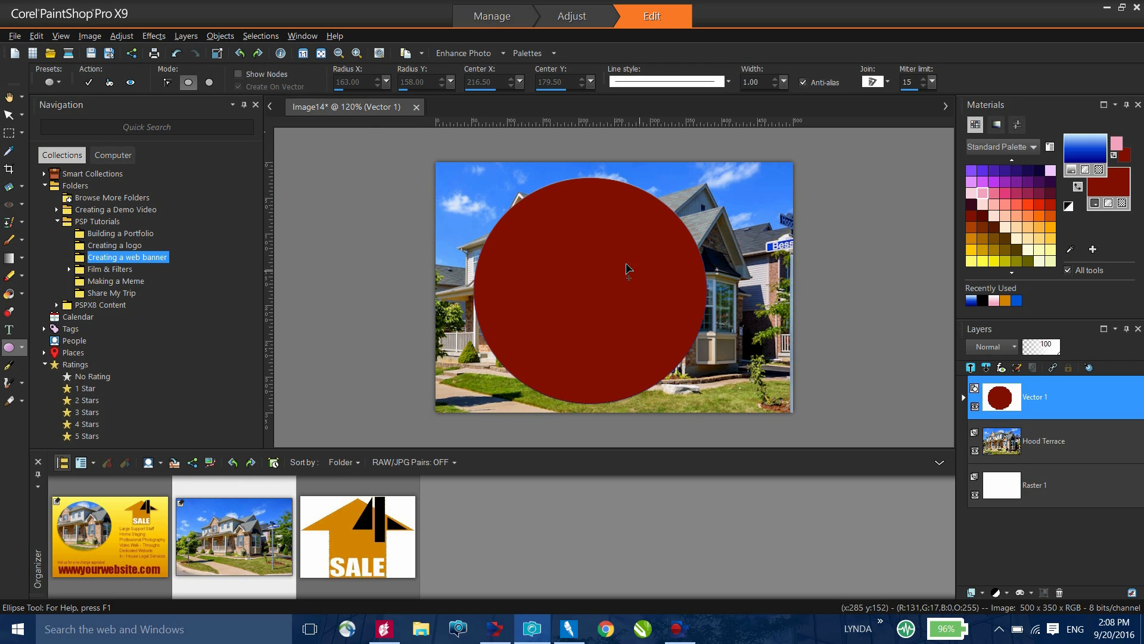
right_click(1056, 392)
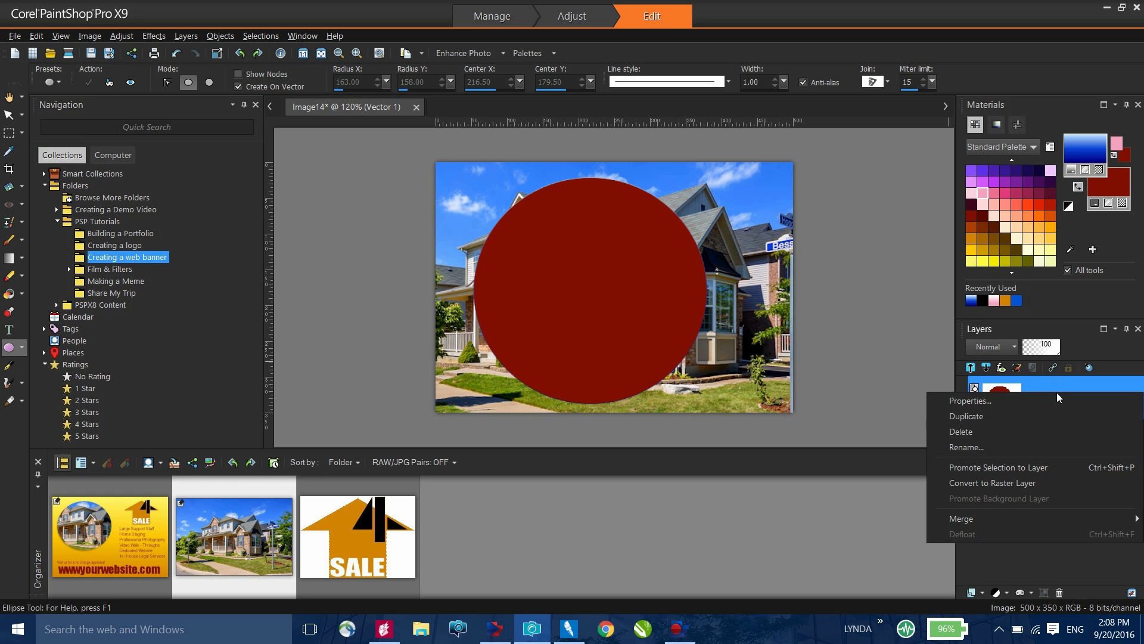
click(977, 435)
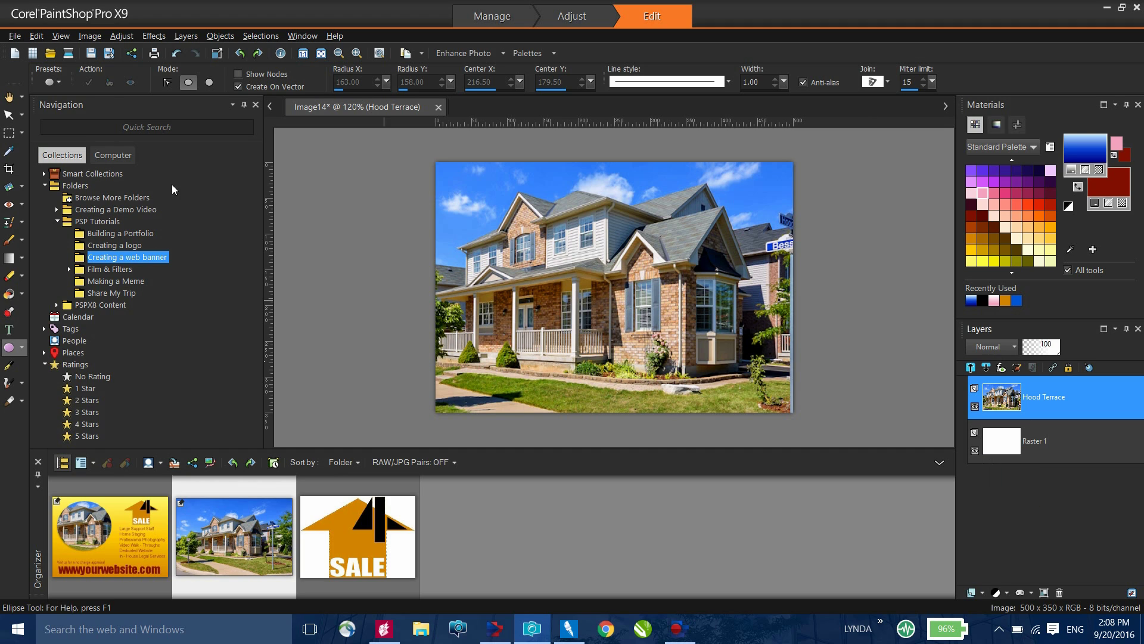
Invert the selection and erase the photo outside the circle.
click(261, 37)
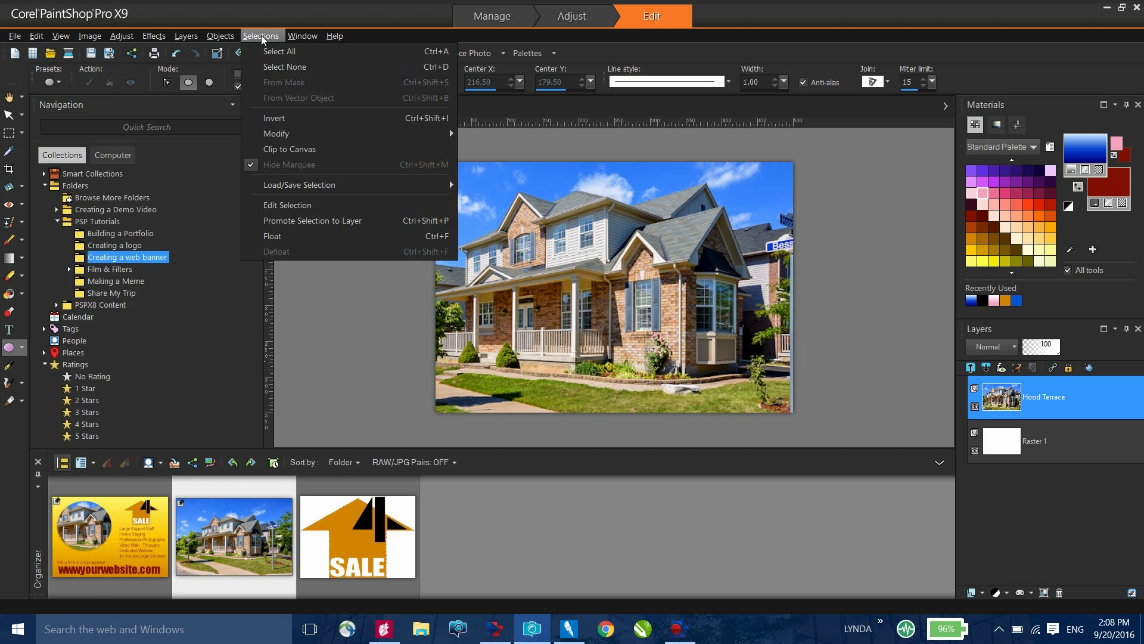
click(280, 118)
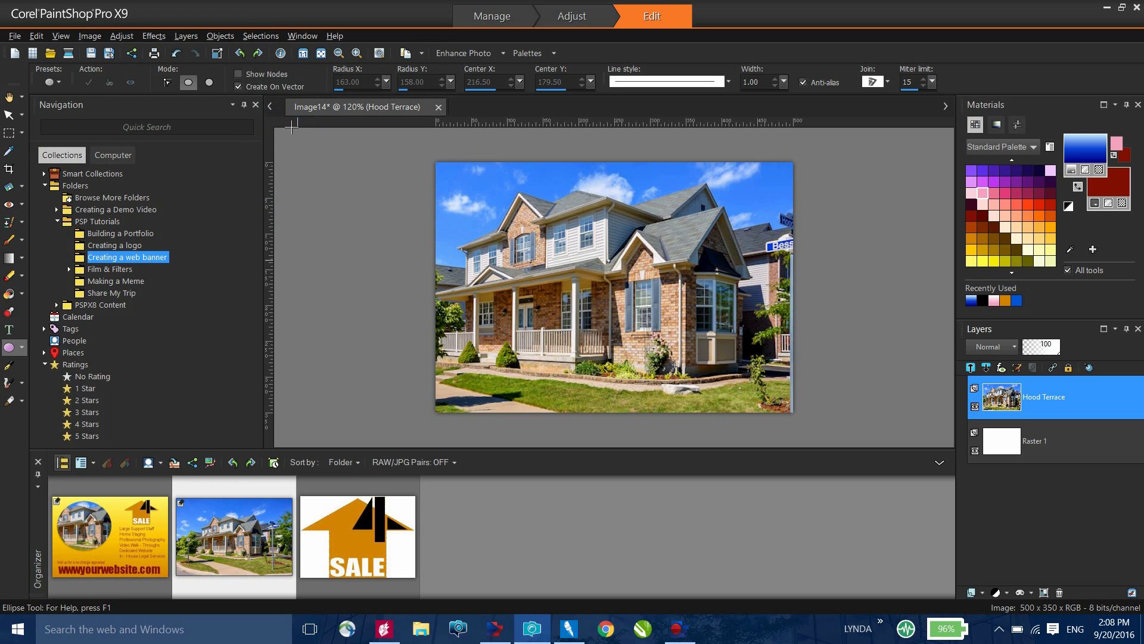
key(Delete)
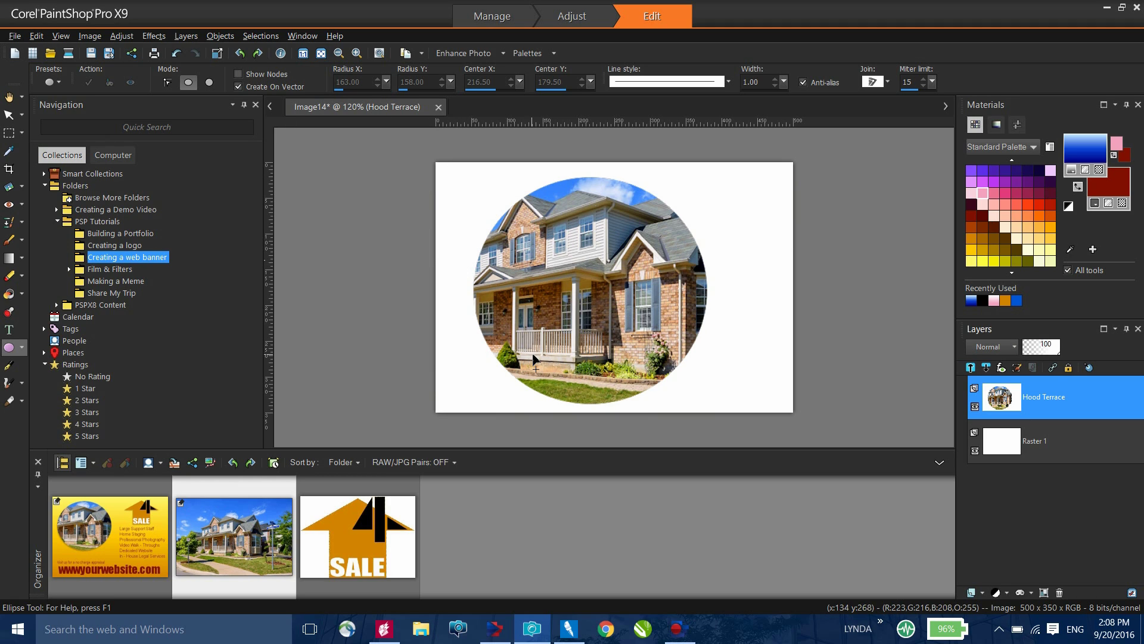
Move the round house photo to the upper left and scale it down to about 63%.
click(8, 115)
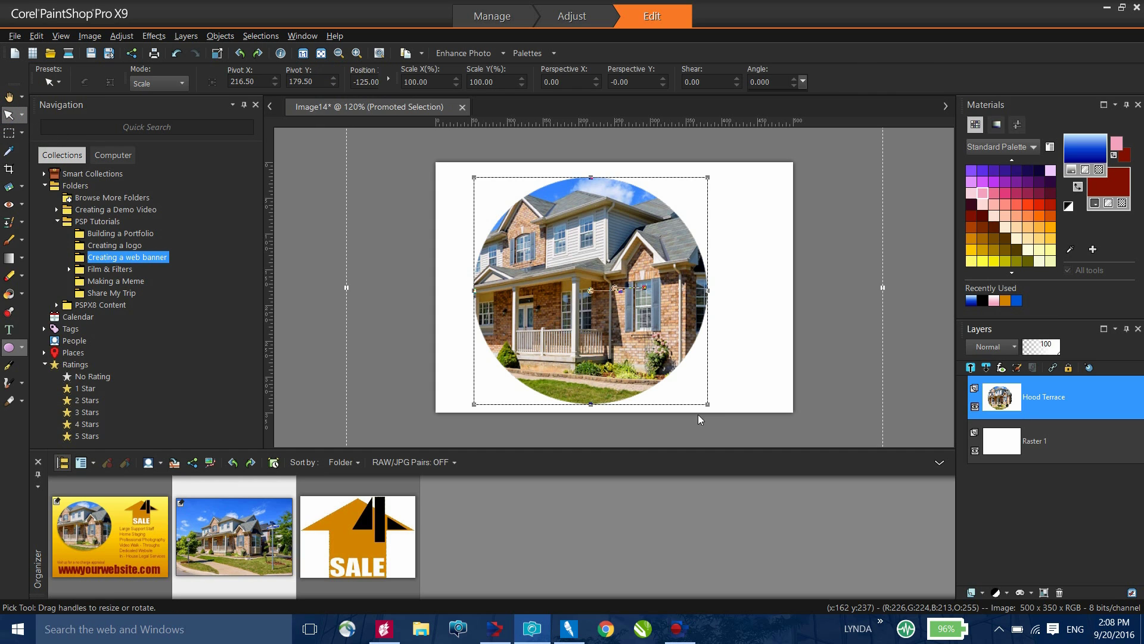
click(707, 407)
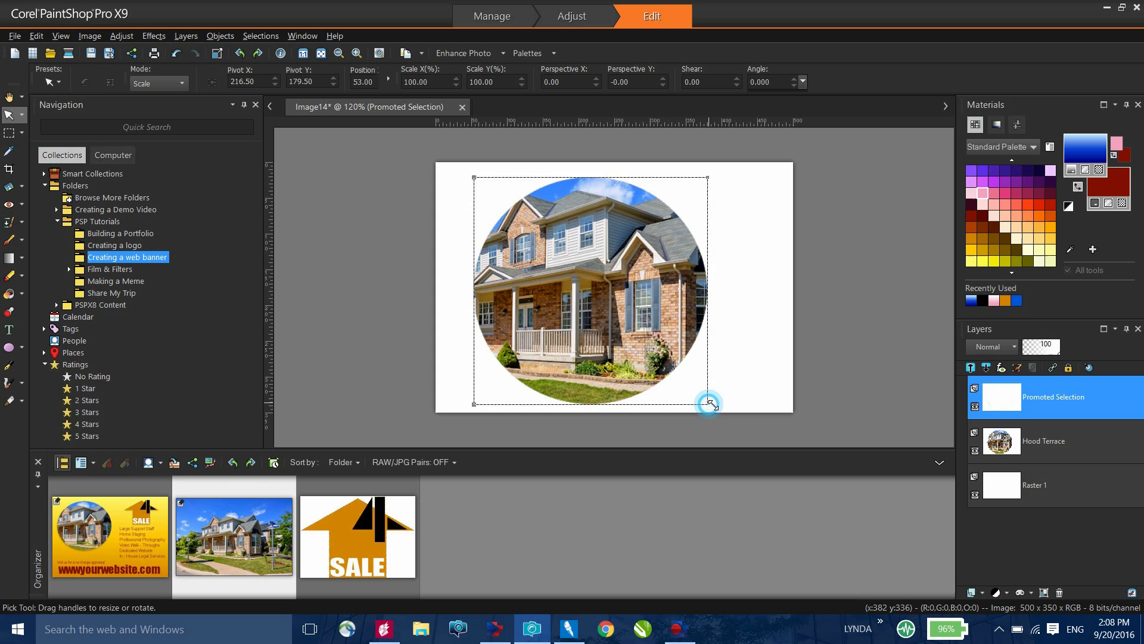
click(581, 273)
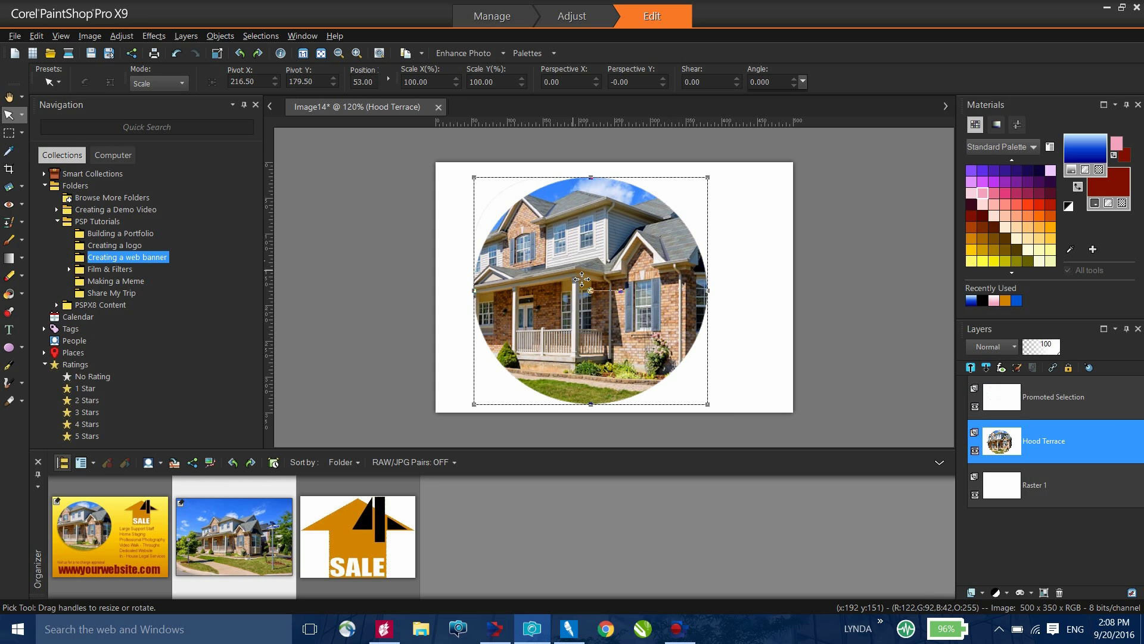
drag(581, 273, 547, 267)
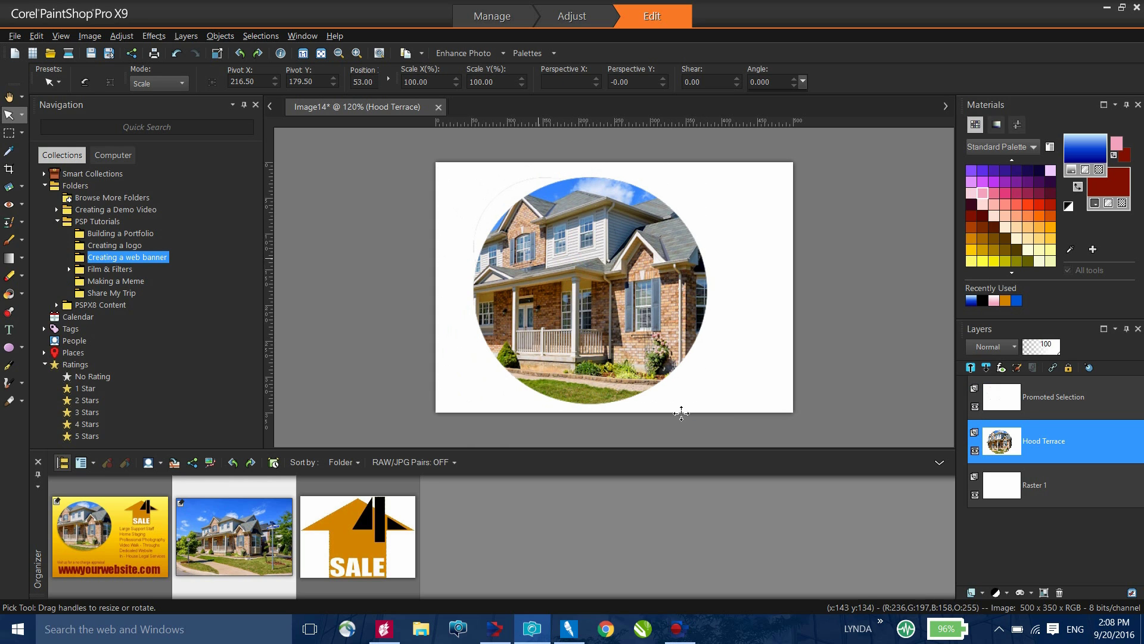
drag(673, 391, 575, 295)
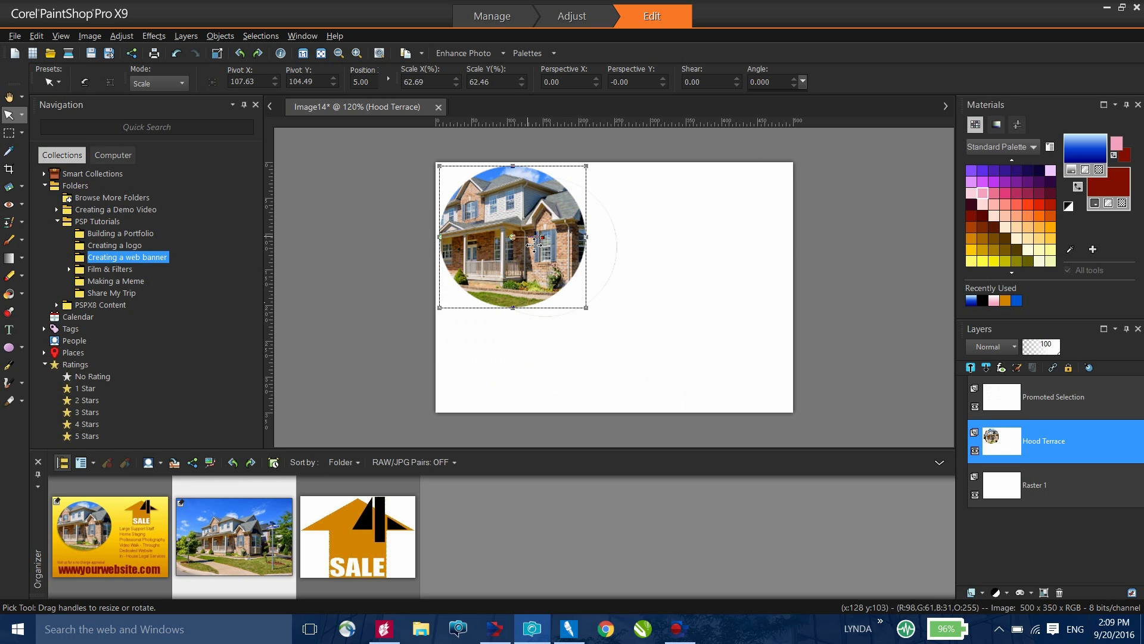
drag(525, 246, 539, 255)
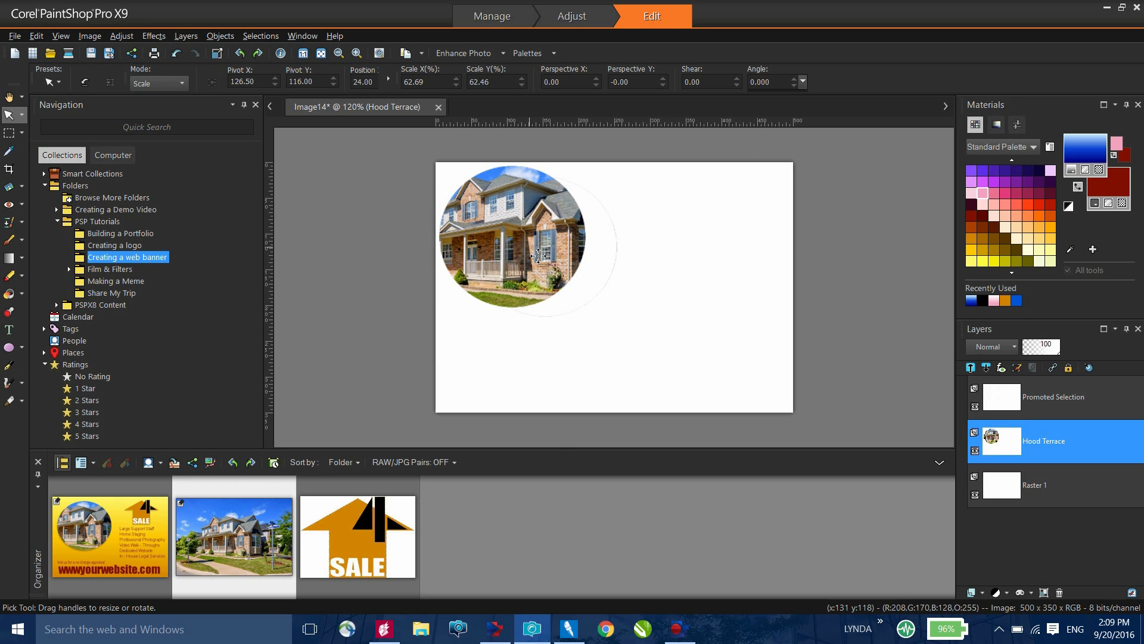
Delete the leftover Promoted Selection layer.
click(1055, 395)
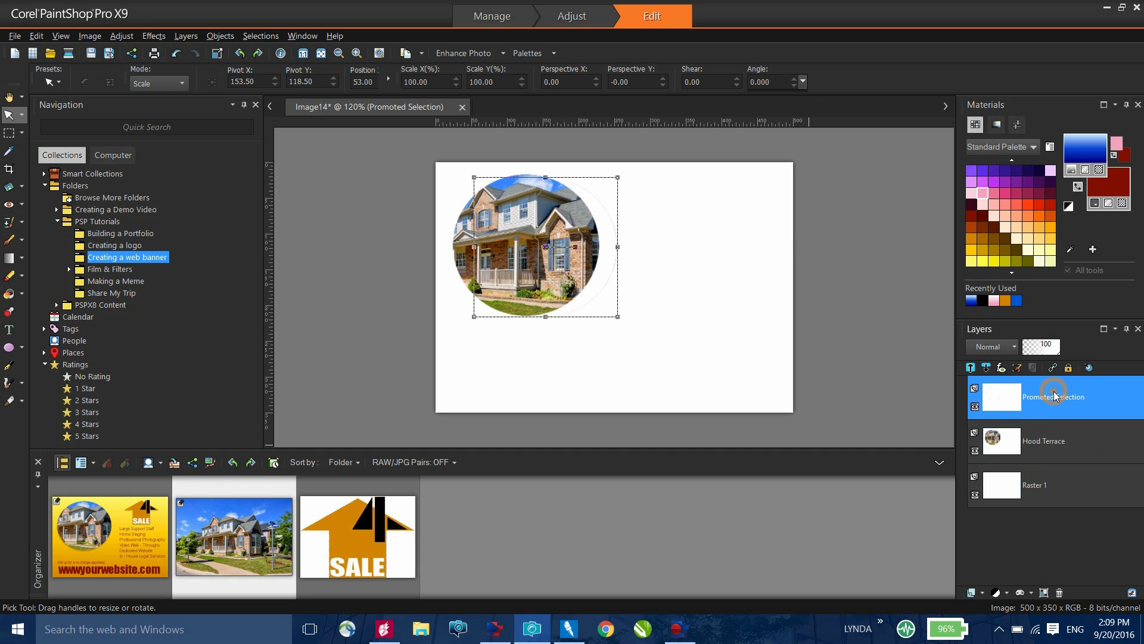
right_click(1054, 396)
click(999, 440)
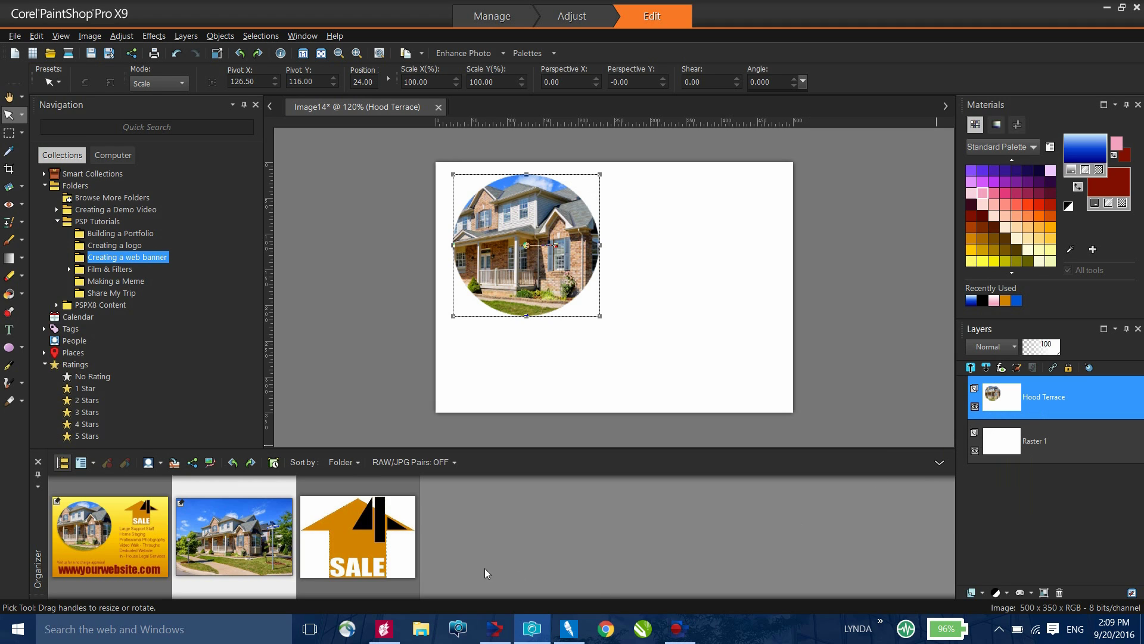
Add the SALE arrow logo as a layer, scale it to about 52%, and place it top-right.
click(371, 537)
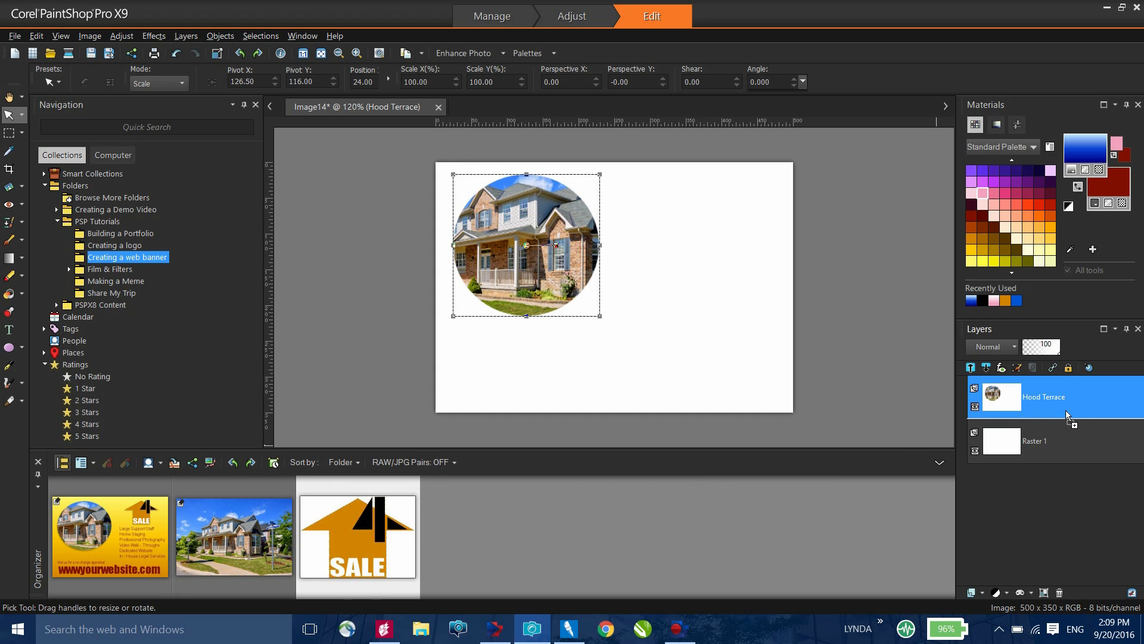
drag(1068, 399, 1068, 399)
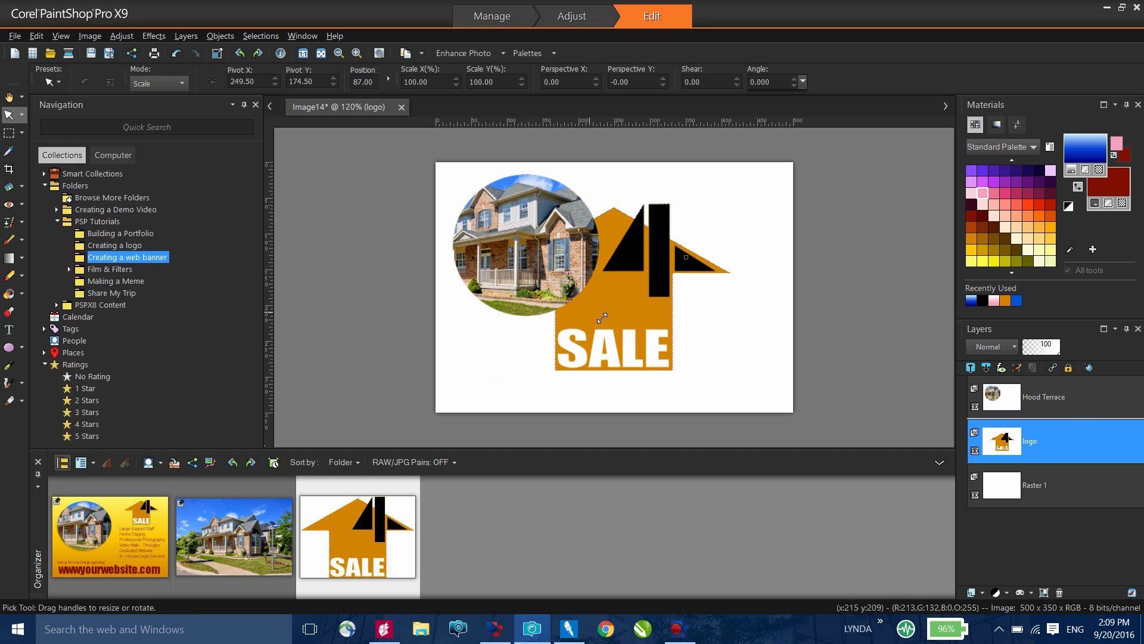
drag(498, 370, 610, 296)
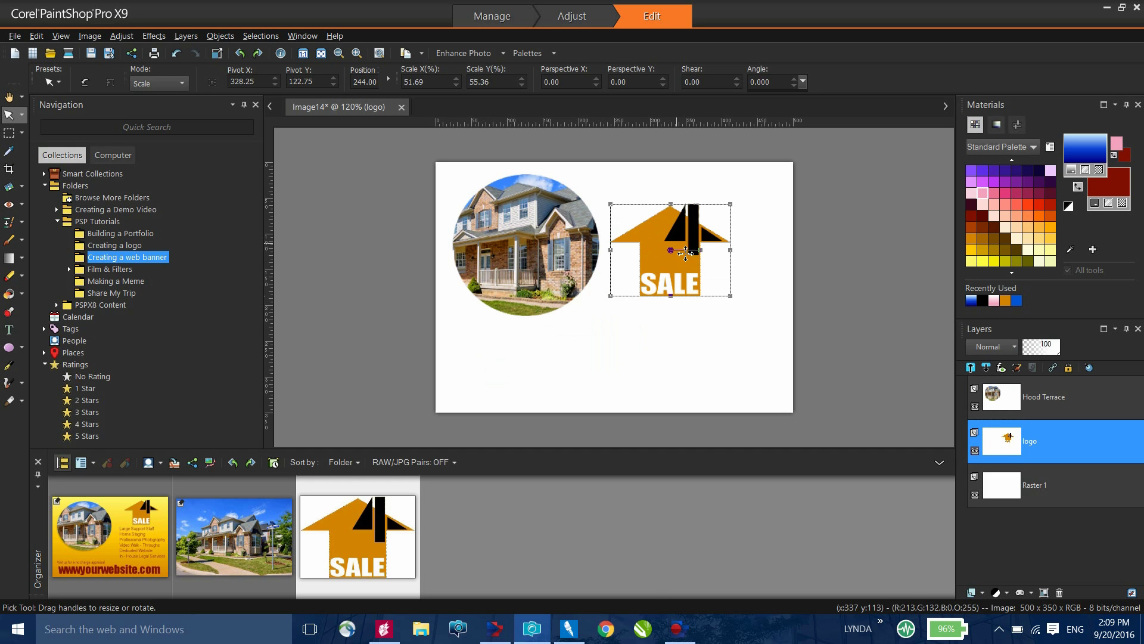
drag(684, 251, 742, 213)
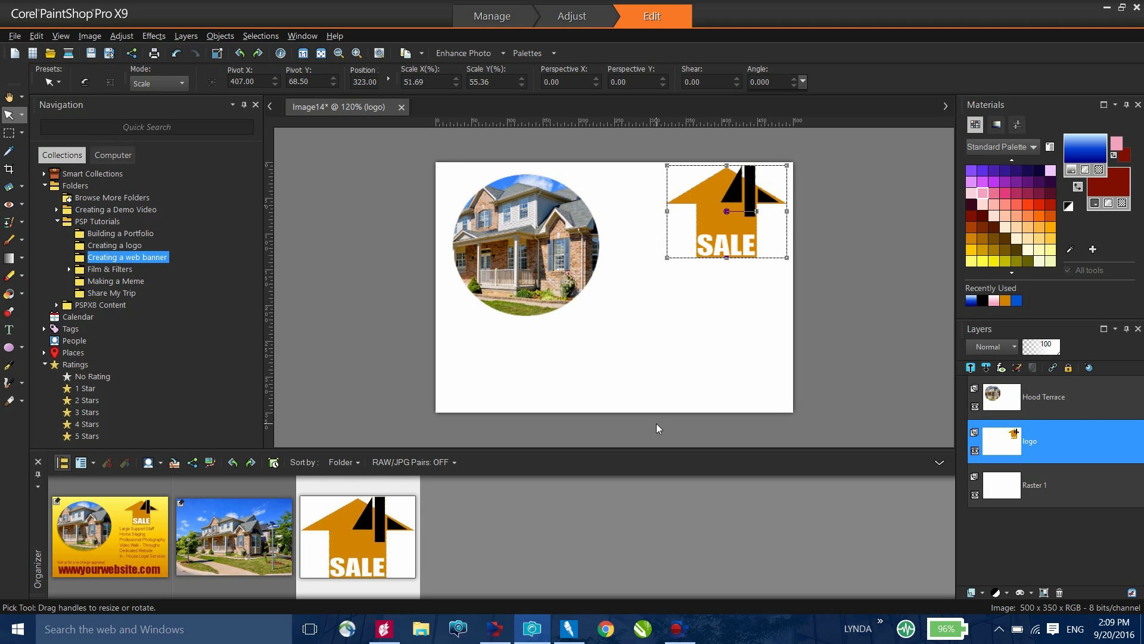
click(1035, 489)
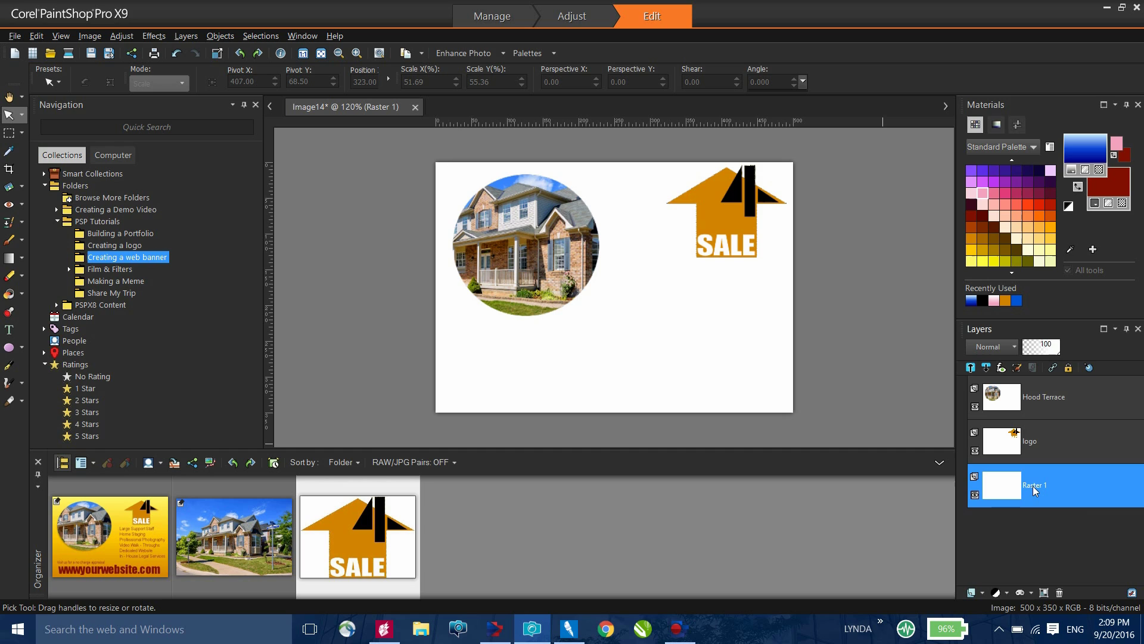
Select the whole canvas and fill Raster 1 with a top-to-bottom light-to-dark blue gradient.
click(10, 133)
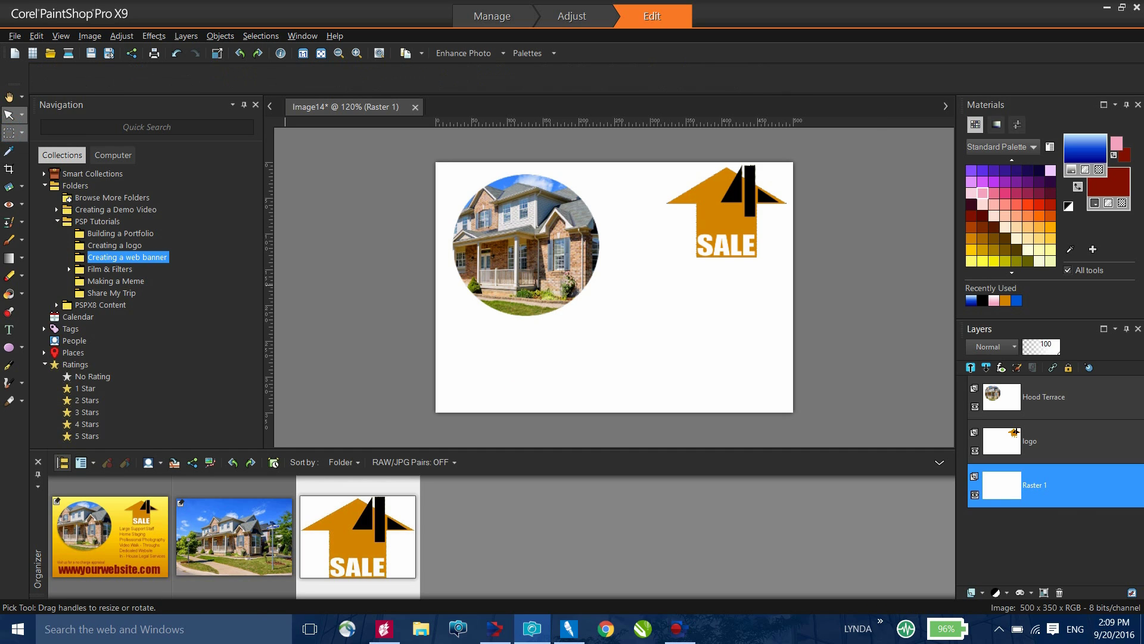
drag(402, 141, 848, 446)
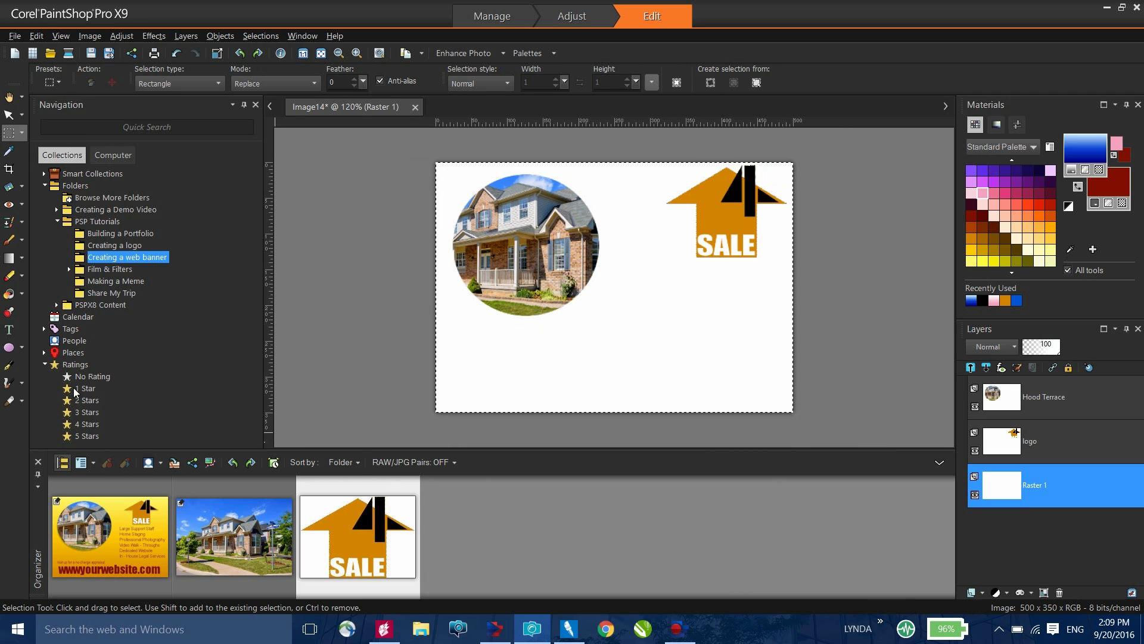
click(21, 294)
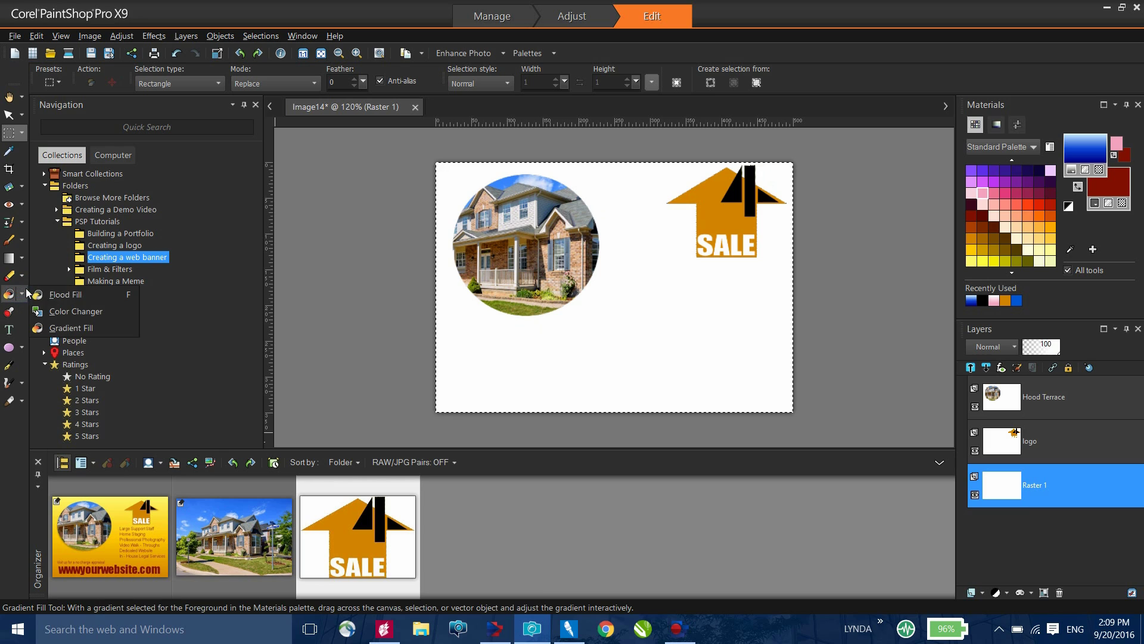
click(80, 328)
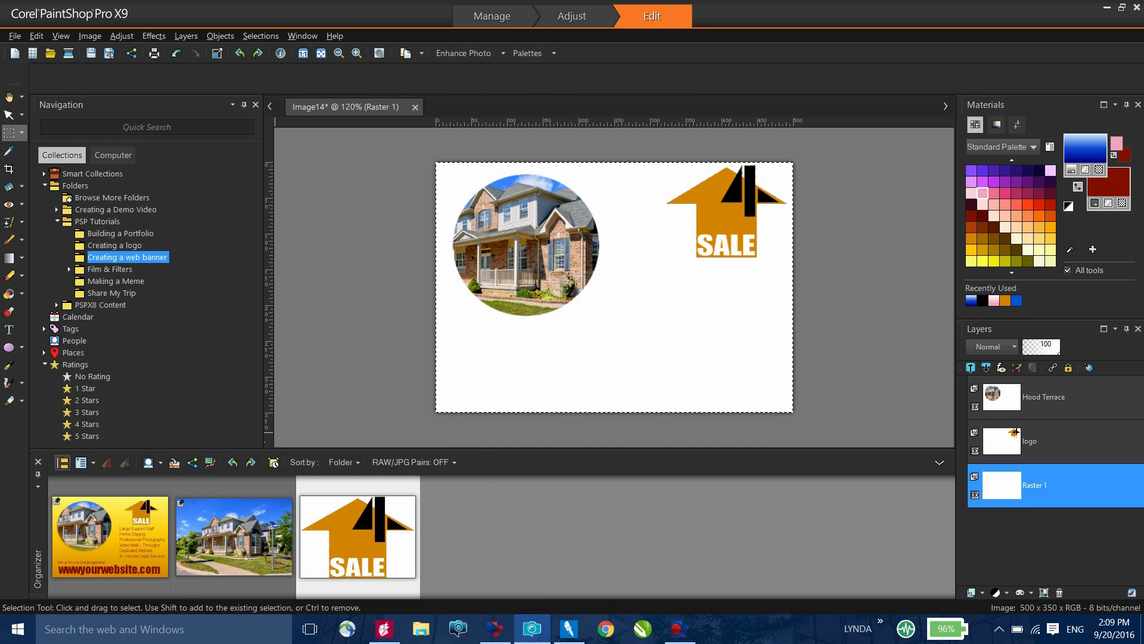
key(ctrl+d)
key(ctrl+a)
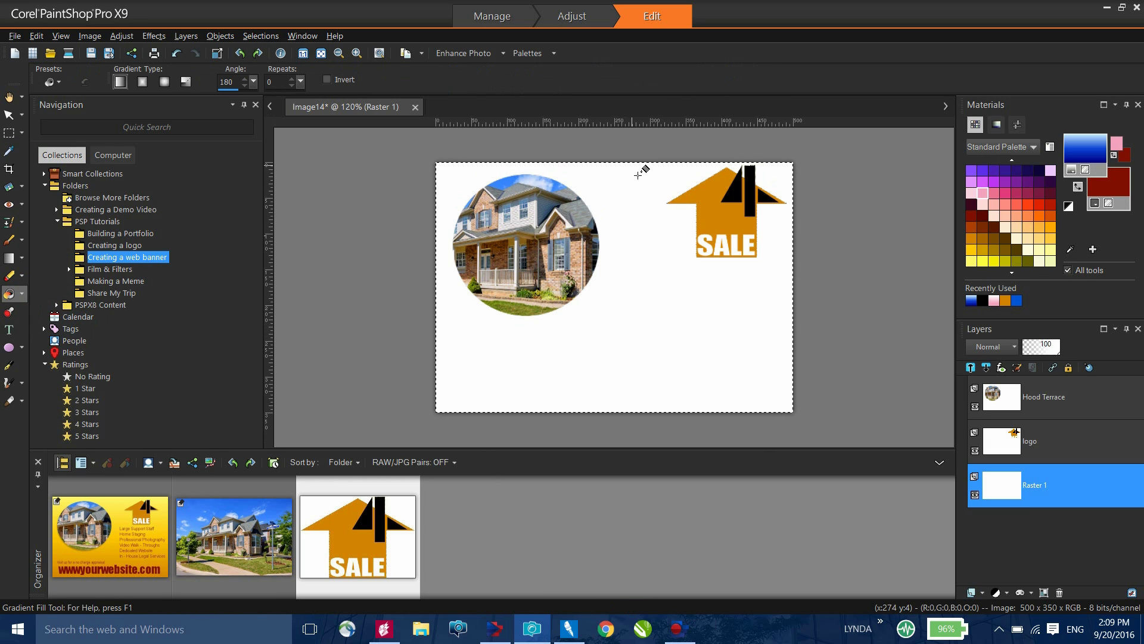
drag(637, 174, 636, 324)
drag(640, 384, 619, 418)
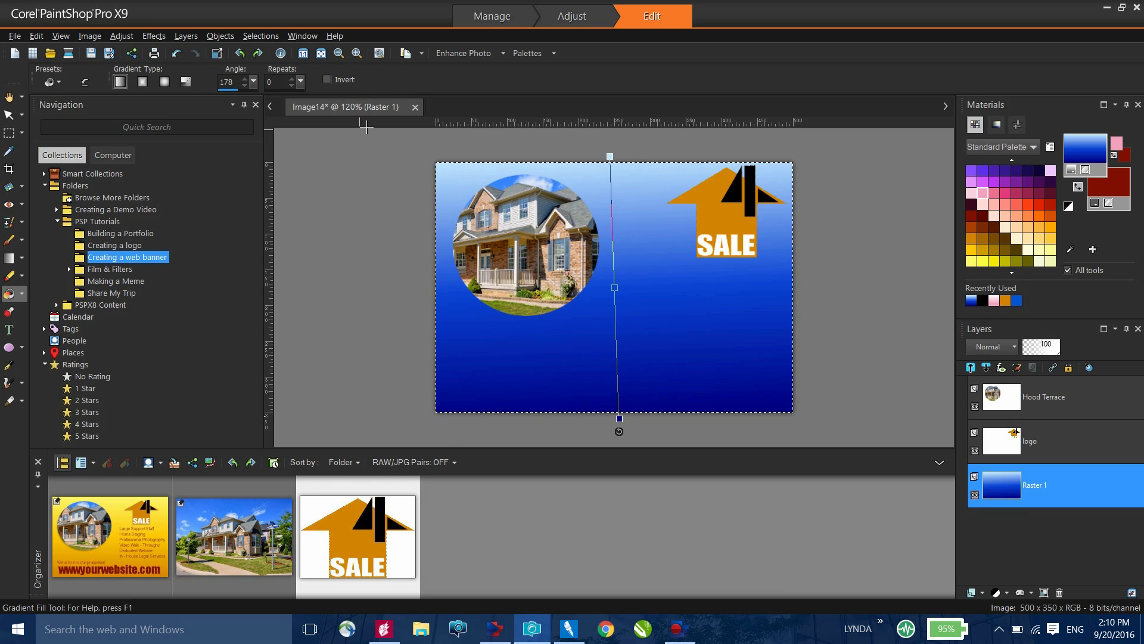
Set the gradient angle to 180, make the stops yellow and orange, and lower the midpoint slightly.
click(244, 78)
click(244, 78)
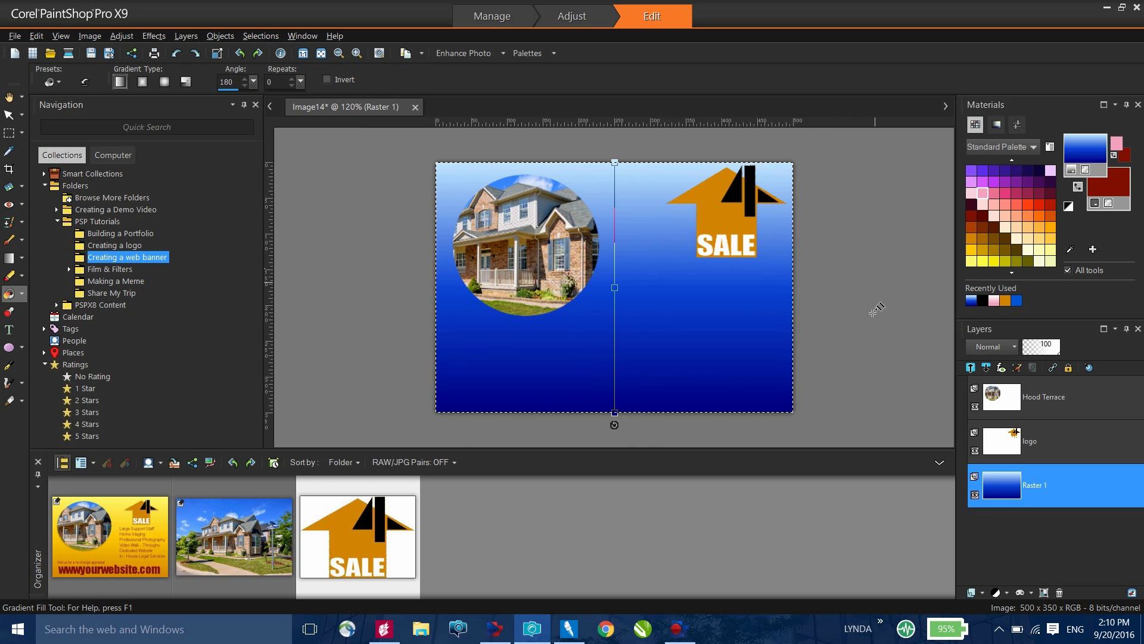
click(971, 262)
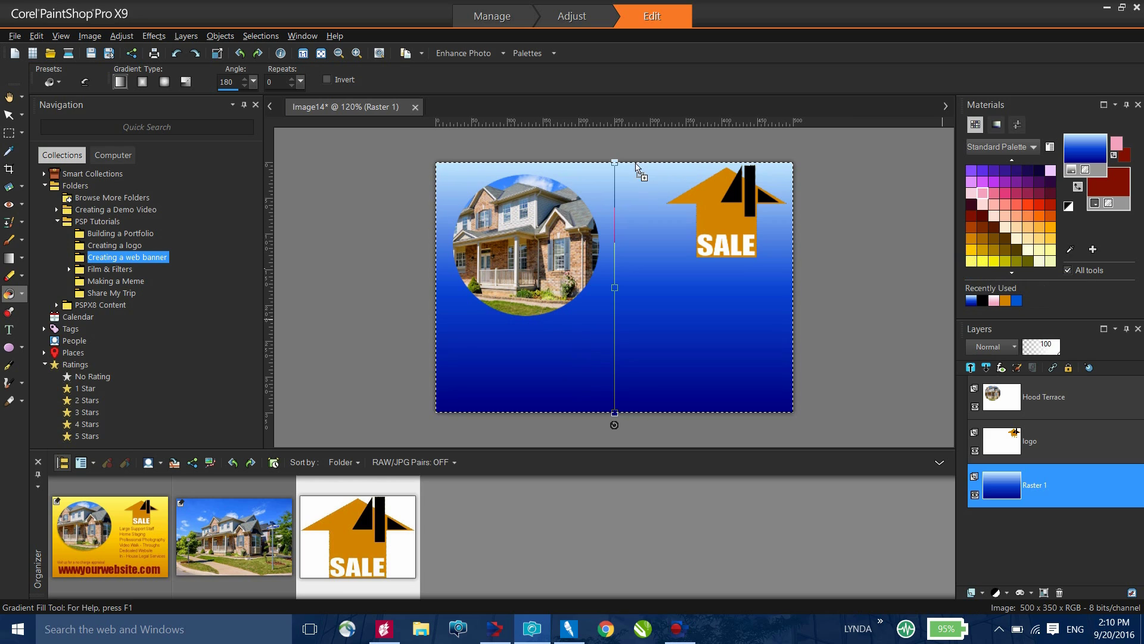
click(615, 161)
click(1003, 264)
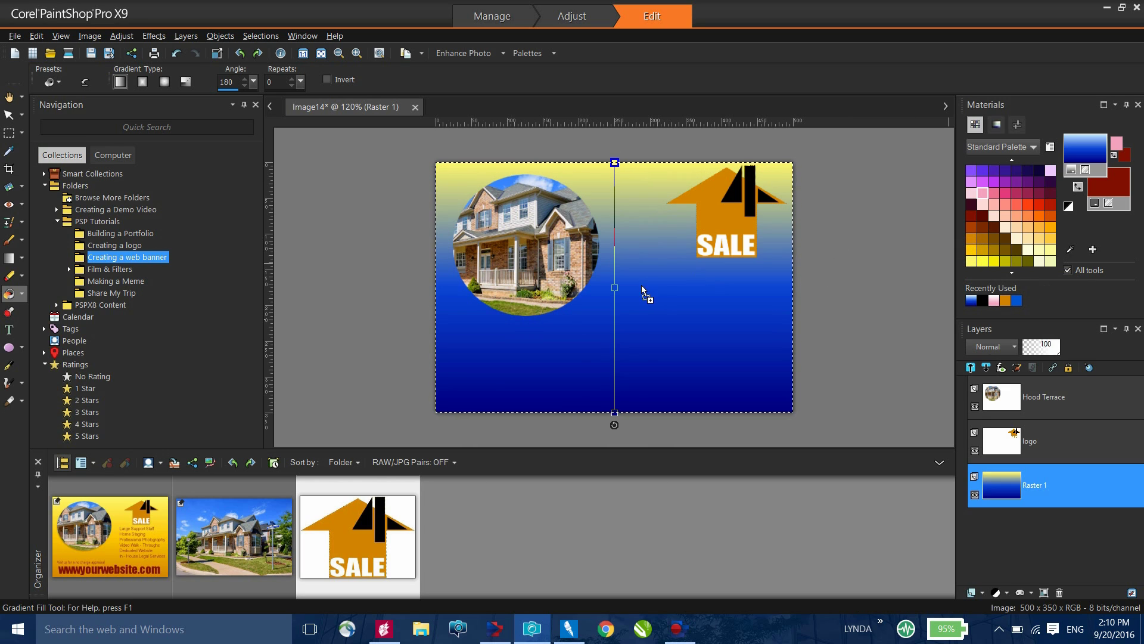
click(614, 288)
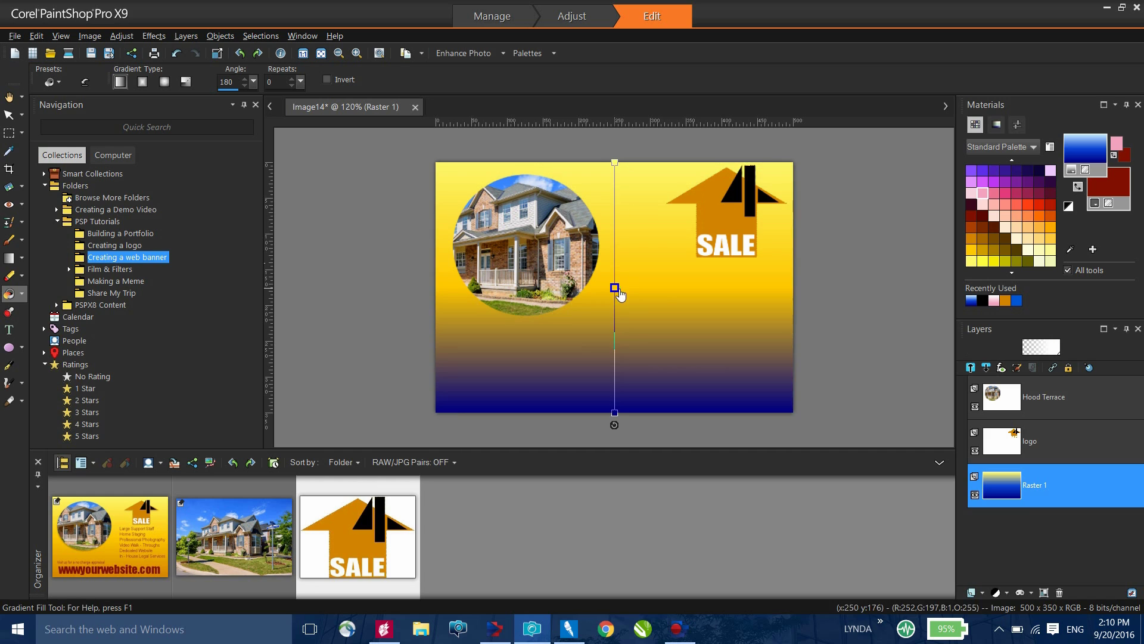
click(615, 411)
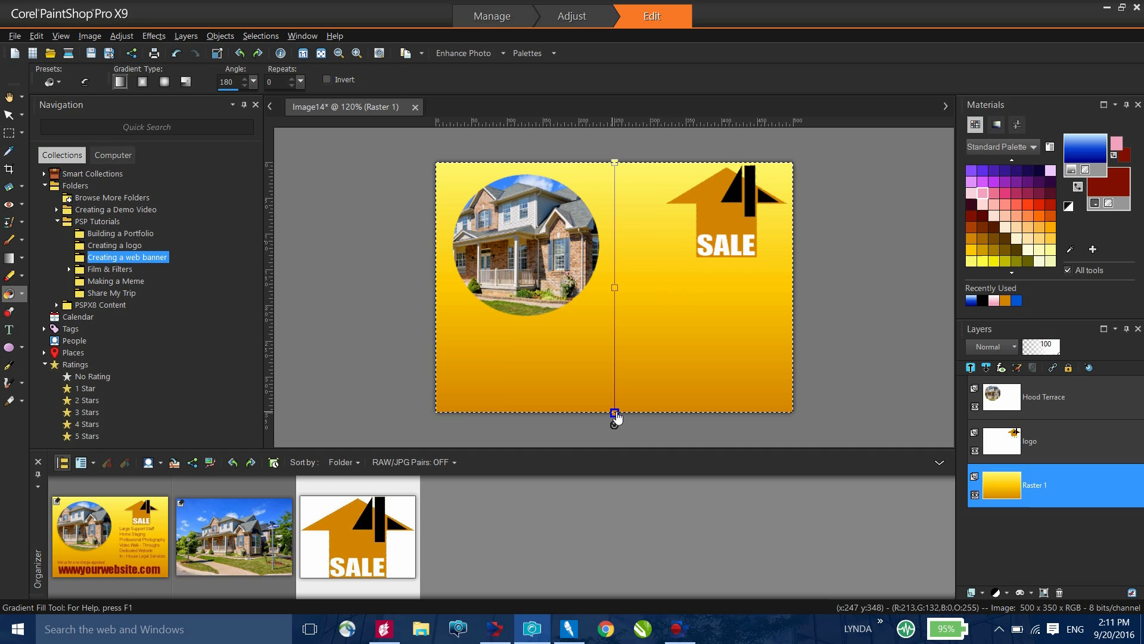
mouse_move(620, 290)
mouse_down()
mouse_move(621, 324)
mouse_move(622, 302)
mouse_up()
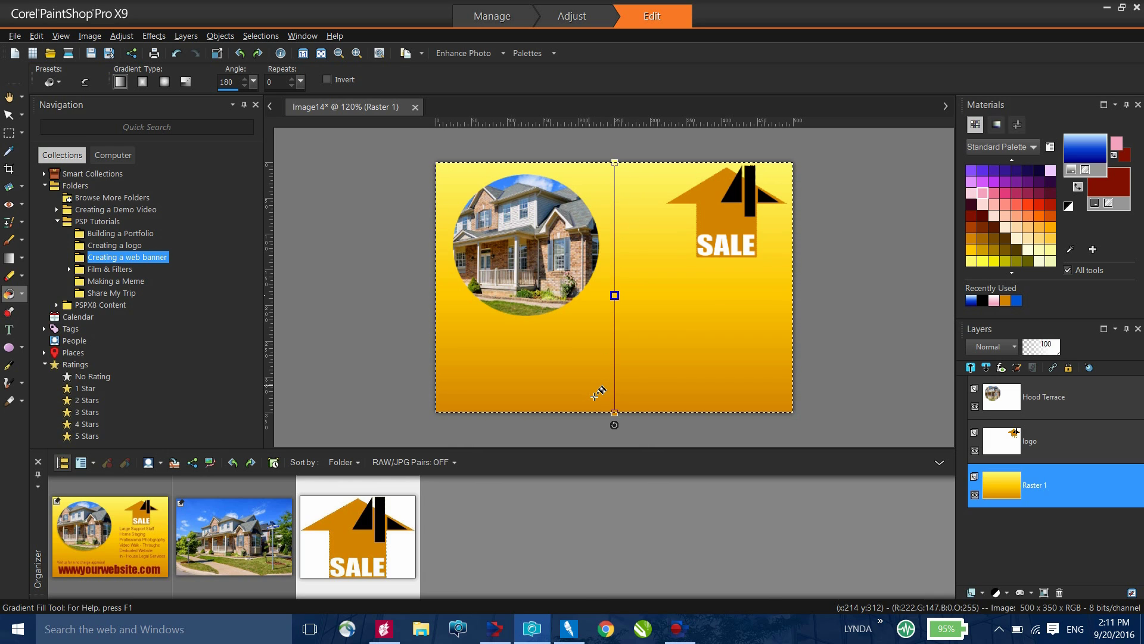
Give the SALE arrow a drop shadow using the saved banner shadow preset.
click(1034, 438)
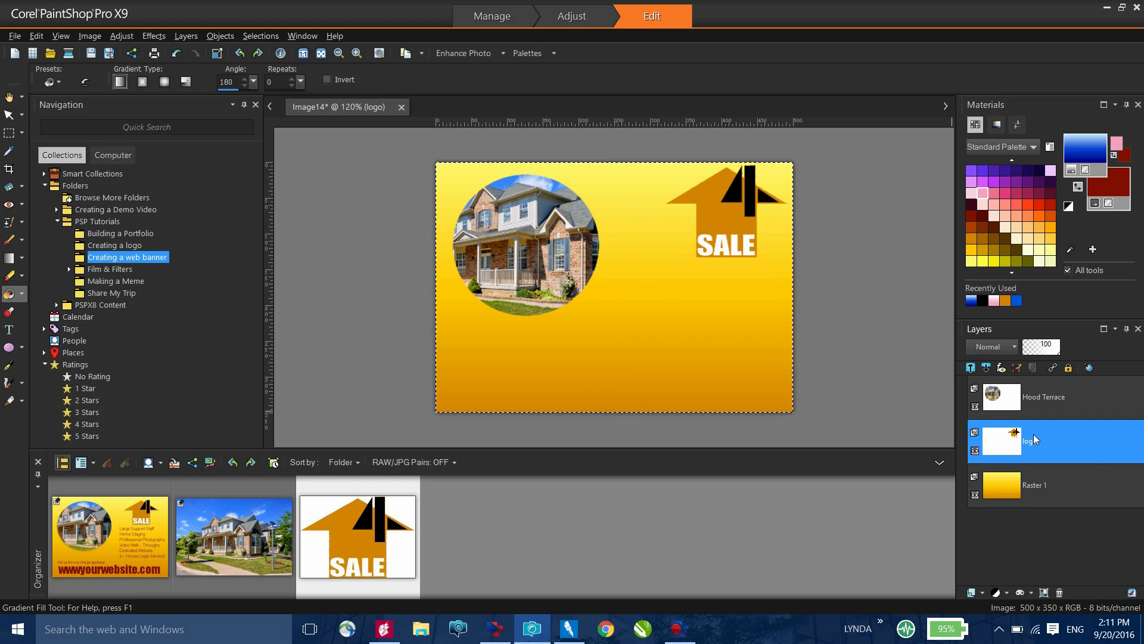
click(10, 115)
key(ctrl+shift+p)
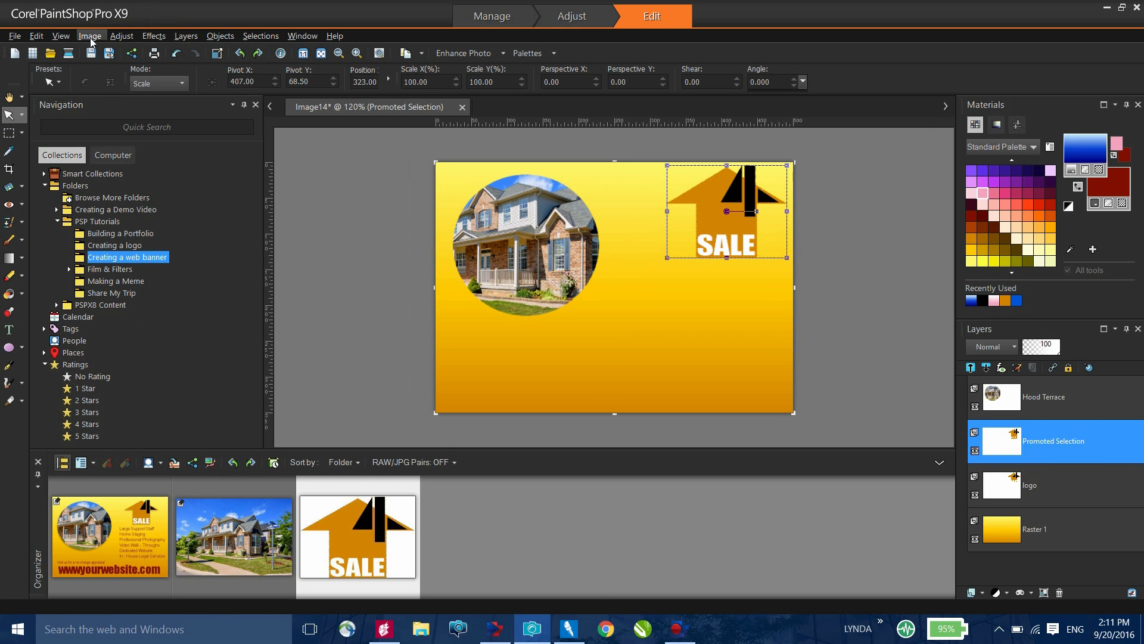
click(153, 37)
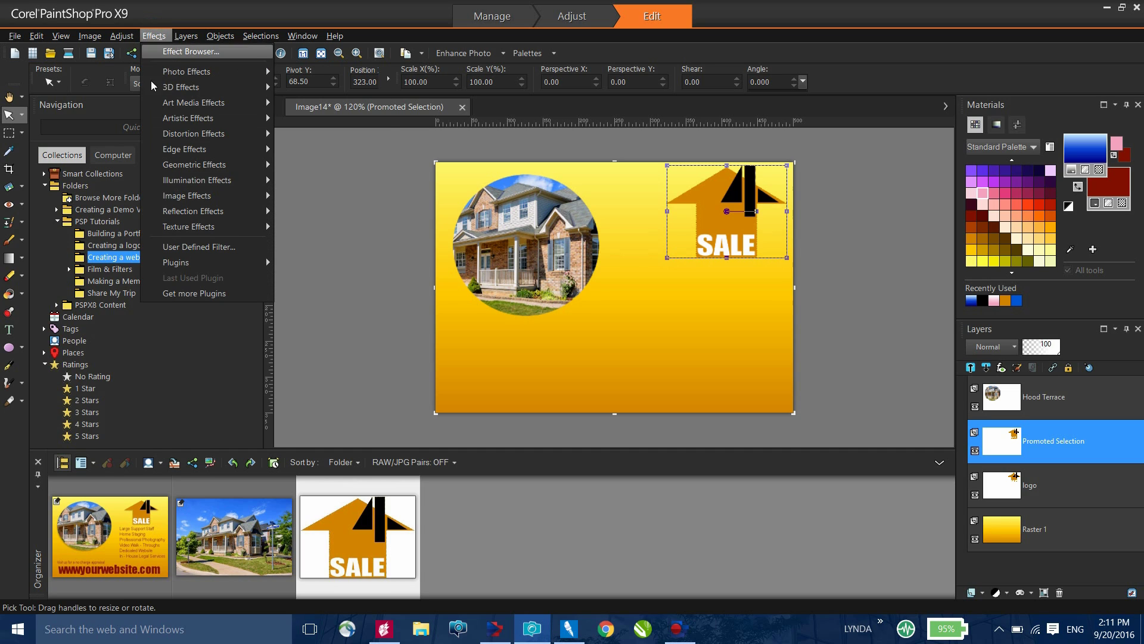
mouse_move(170, 89)
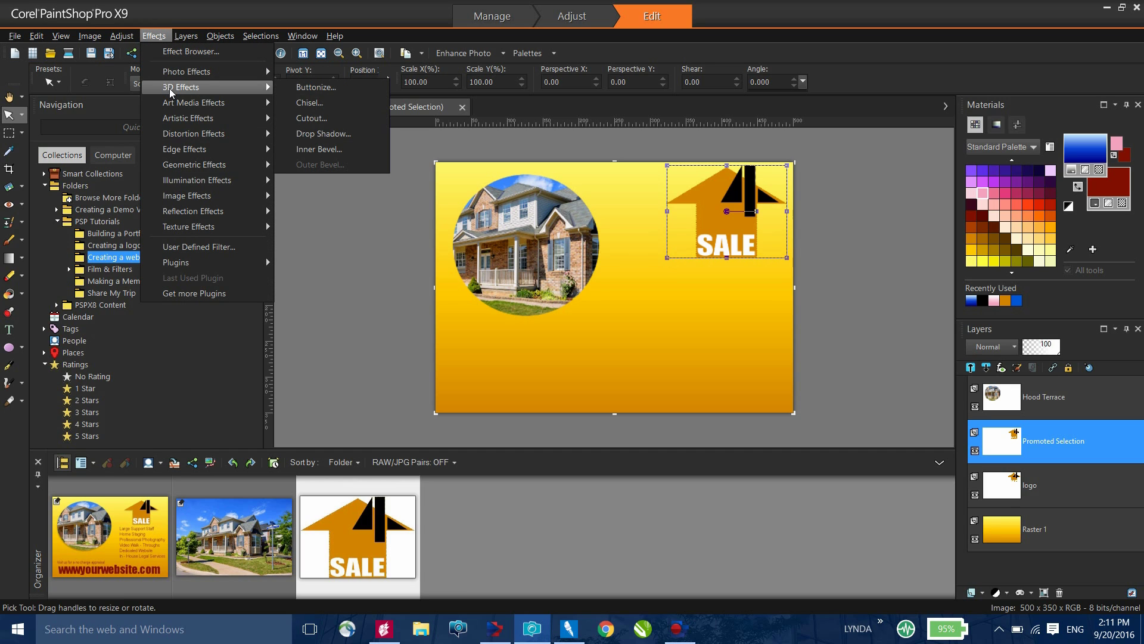
click(339, 136)
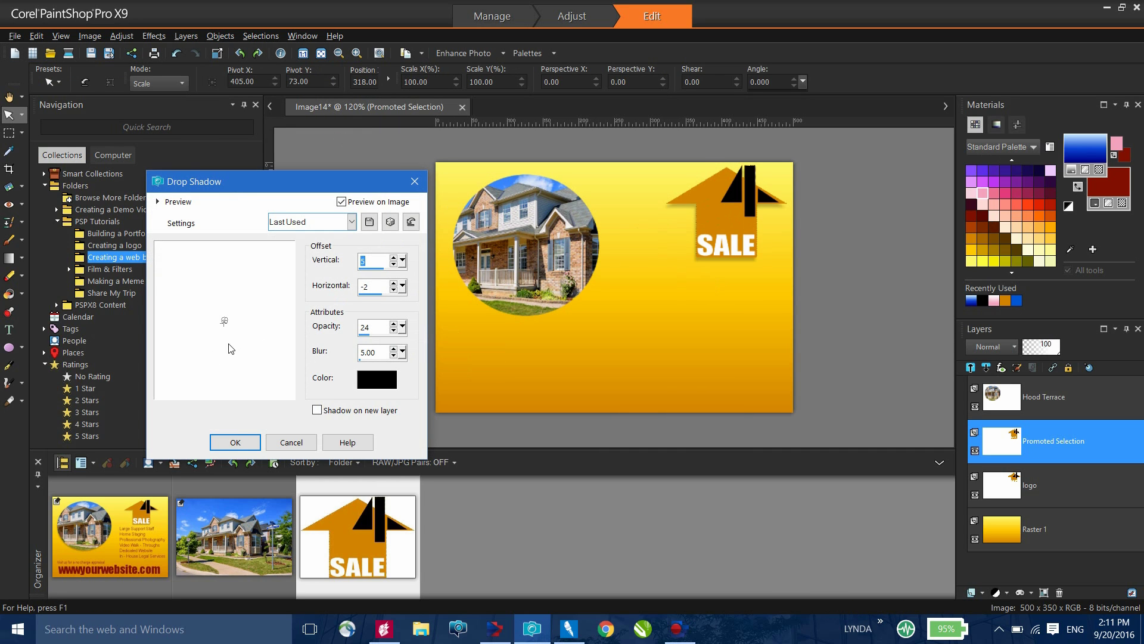
mouse_move(232, 331)
mouse_down()
mouse_move(223, 340)
mouse_move(233, 340)
mouse_up()
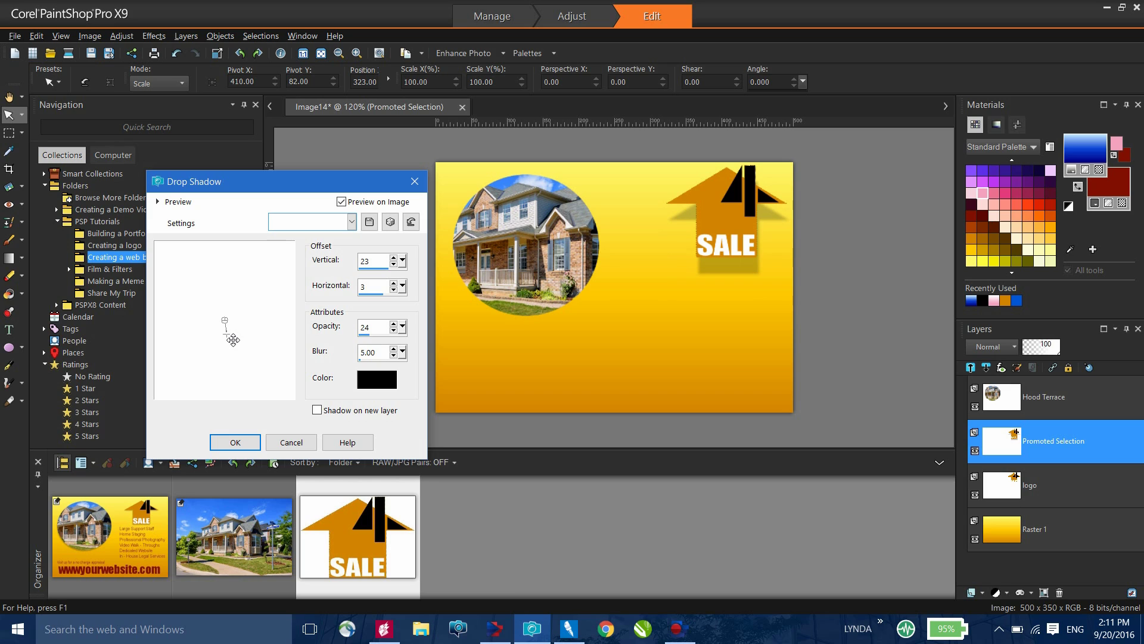
click(352, 222)
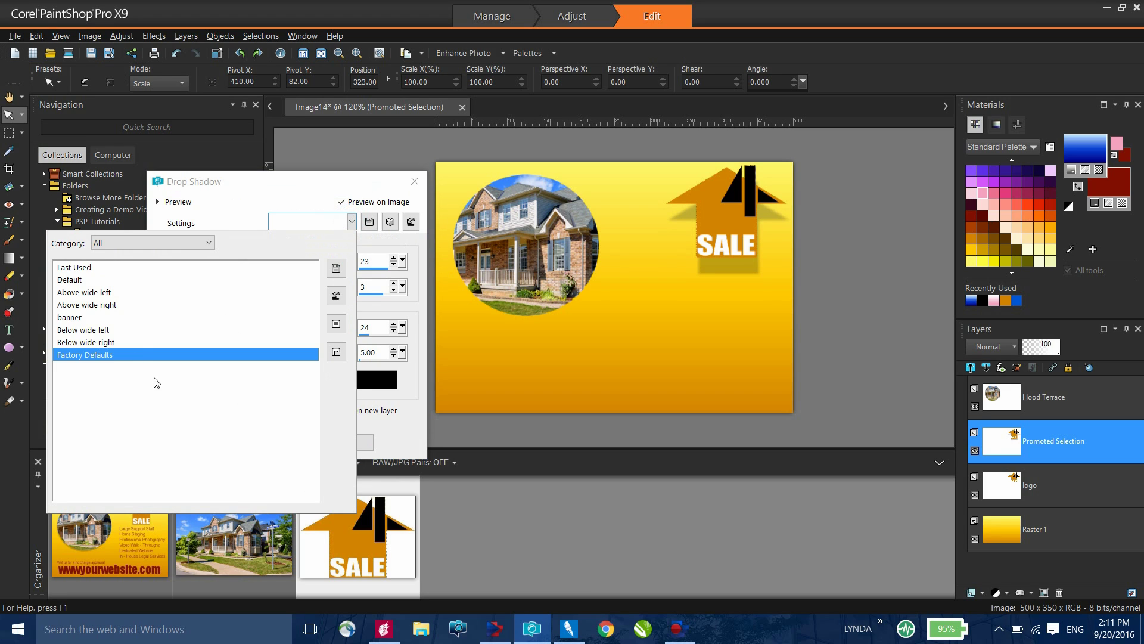
click(67, 319)
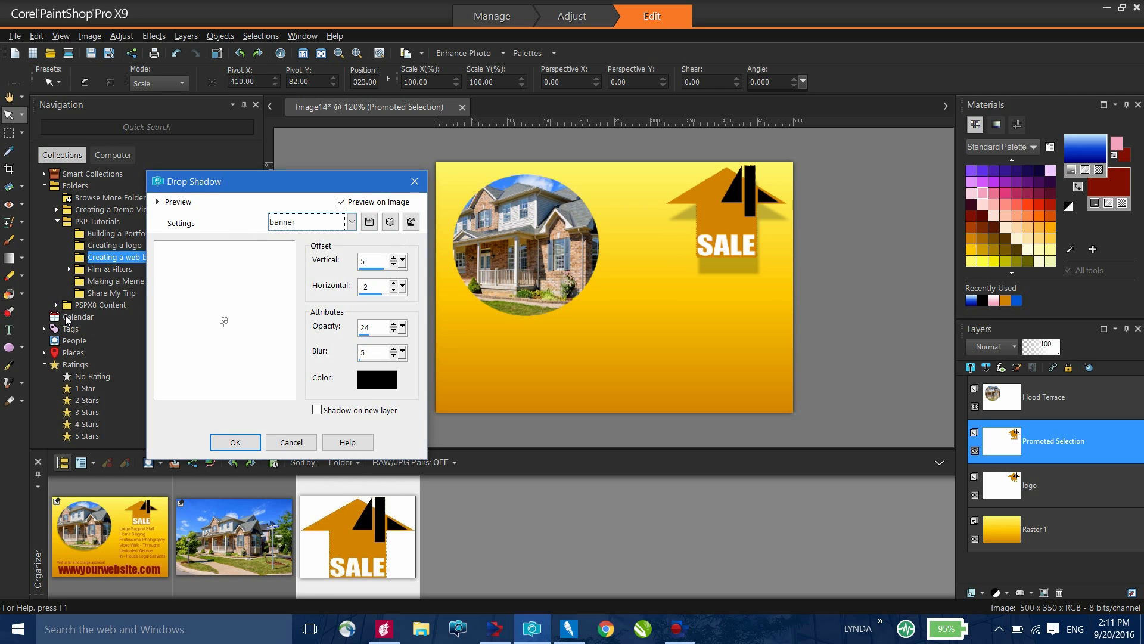
click(231, 441)
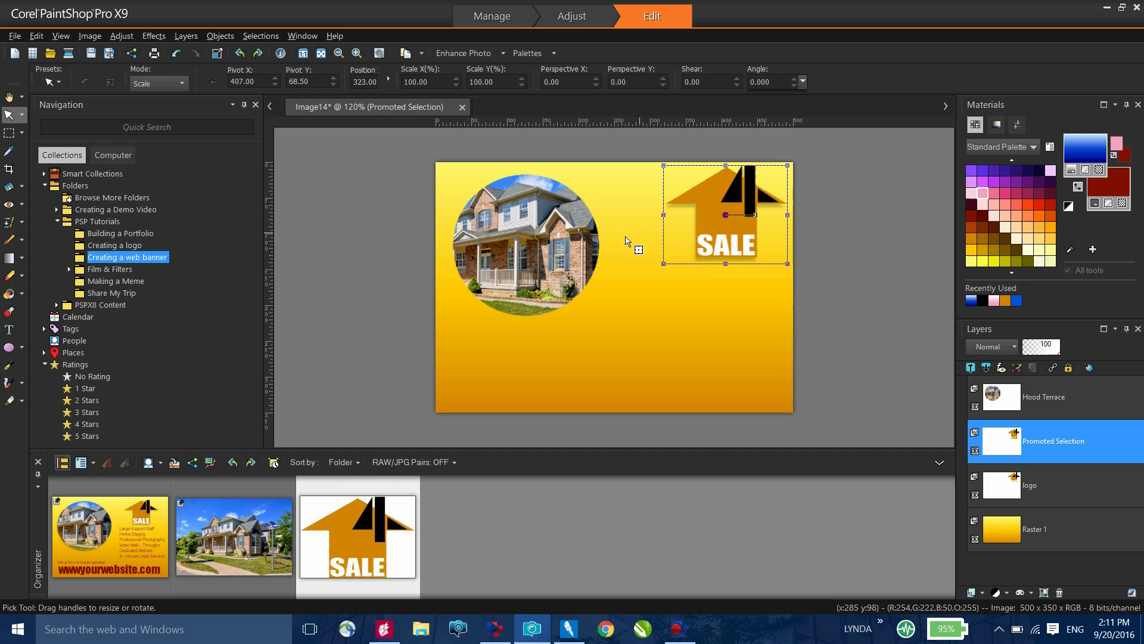
Apply the same drop shadow to the round Hood Terrace photo.
click(551, 234)
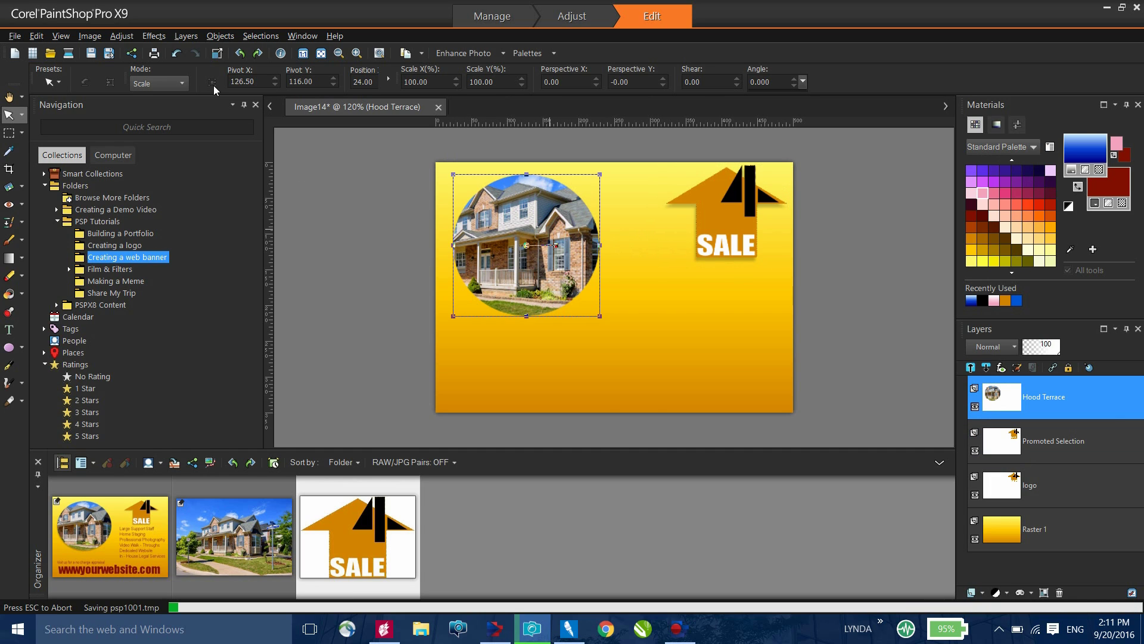
click(154, 36)
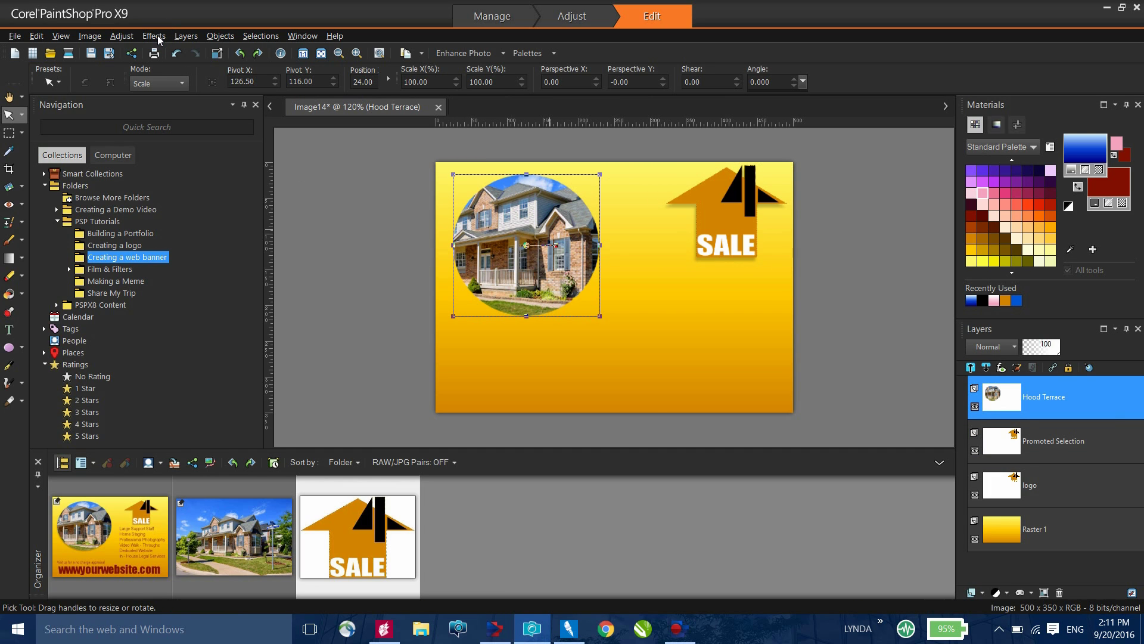
click(156, 37)
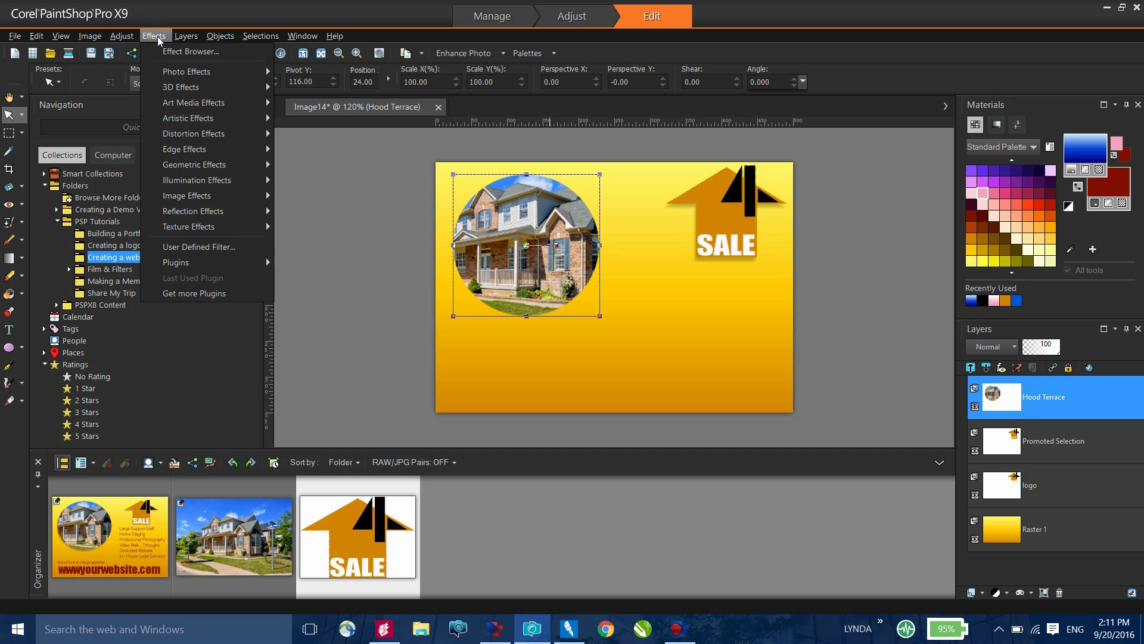
mouse_move(197, 90)
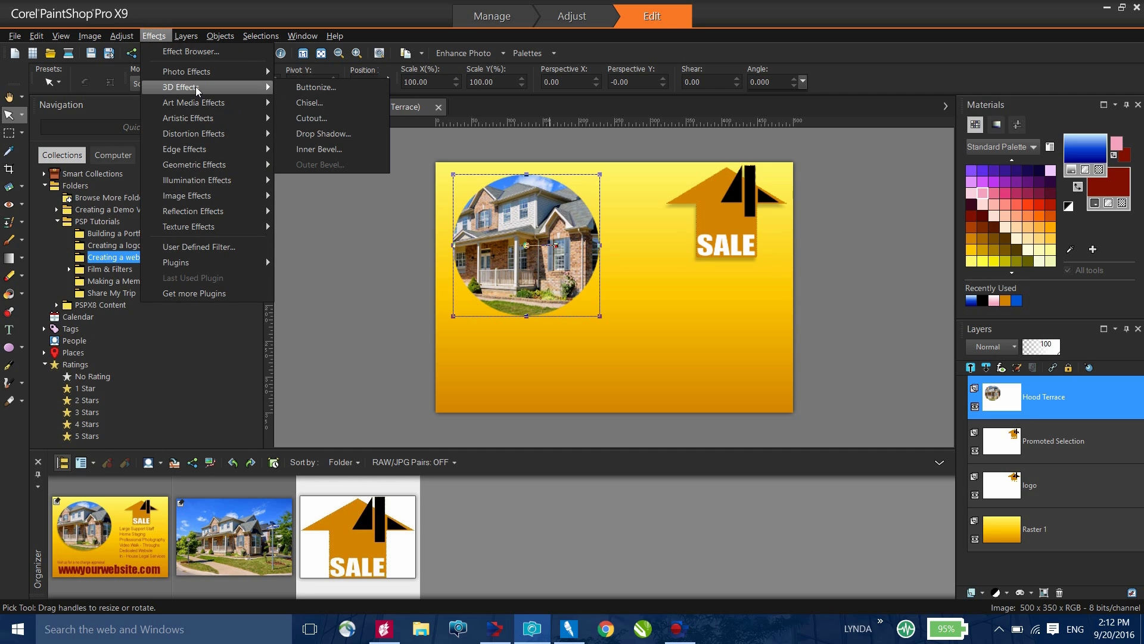
click(331, 135)
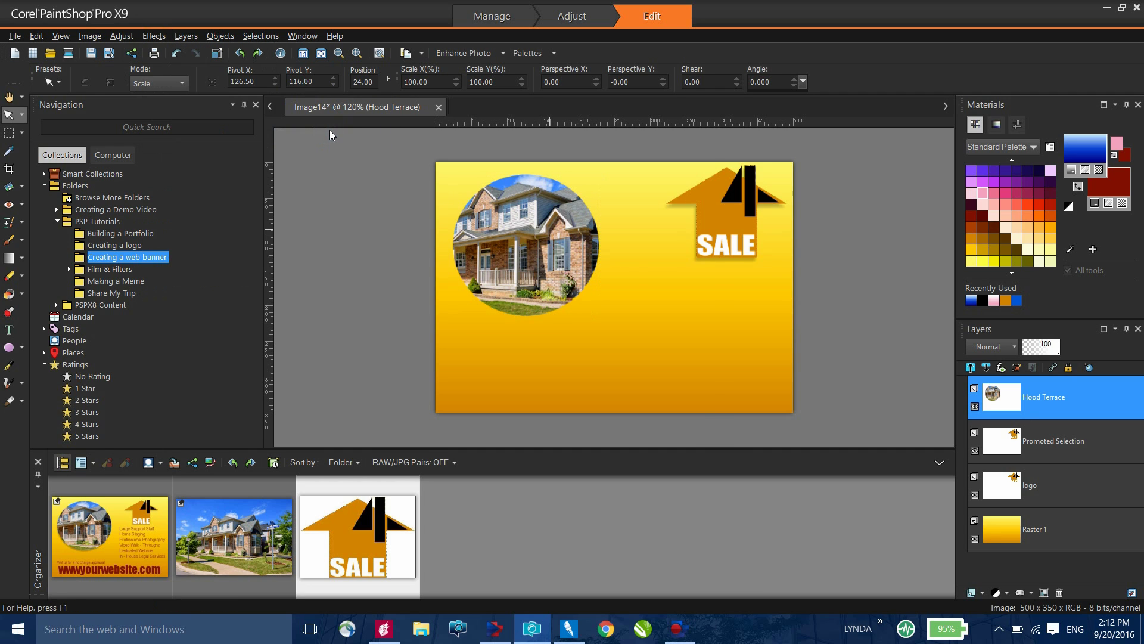
click(235, 442)
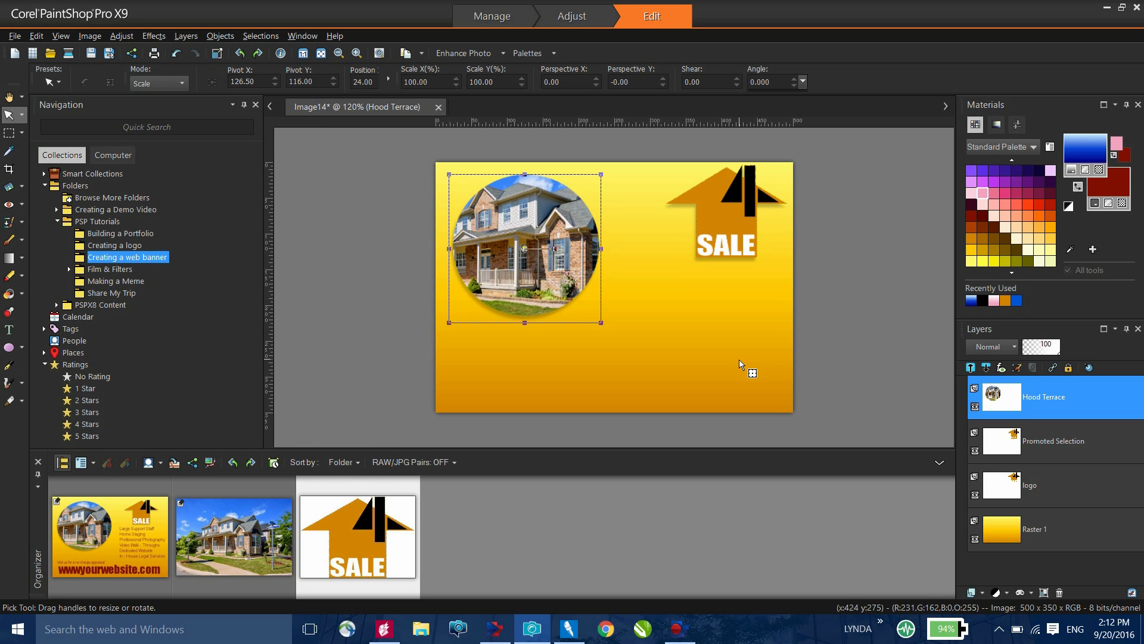
Paste the six-line services list in dark red Arial Narrow text below the SALE logo.
click(9, 330)
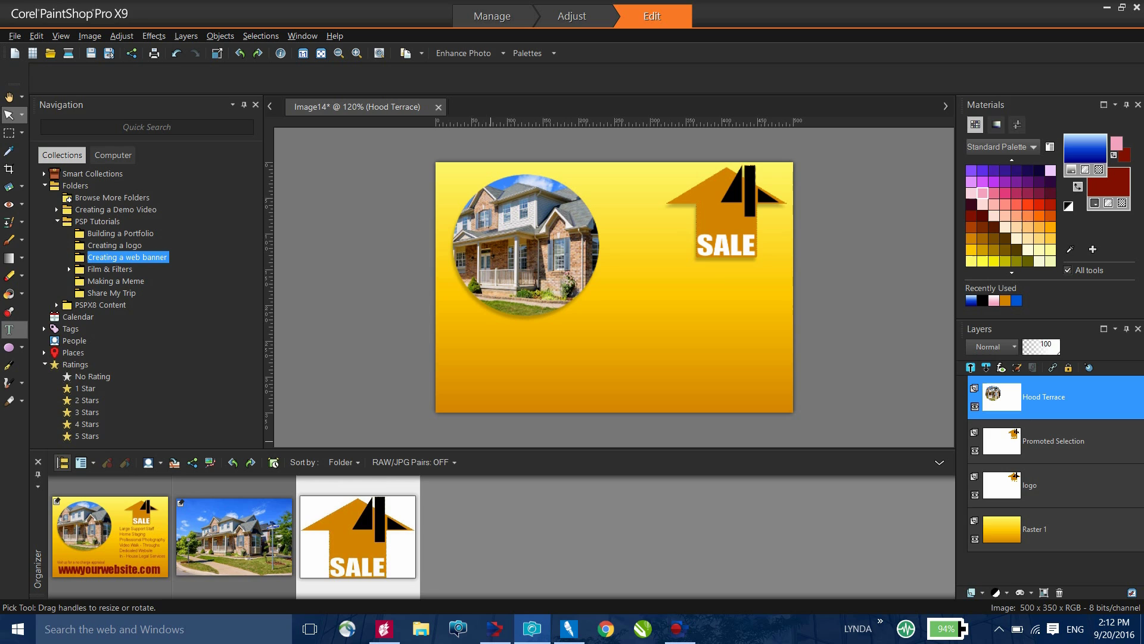
click(632, 281)
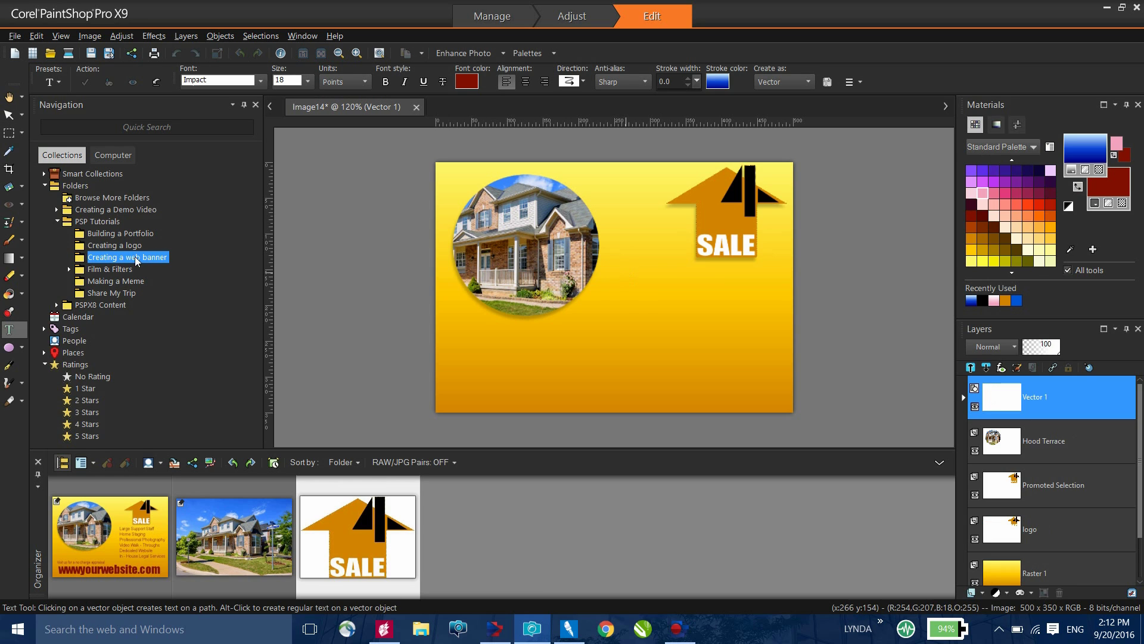
click(260, 81)
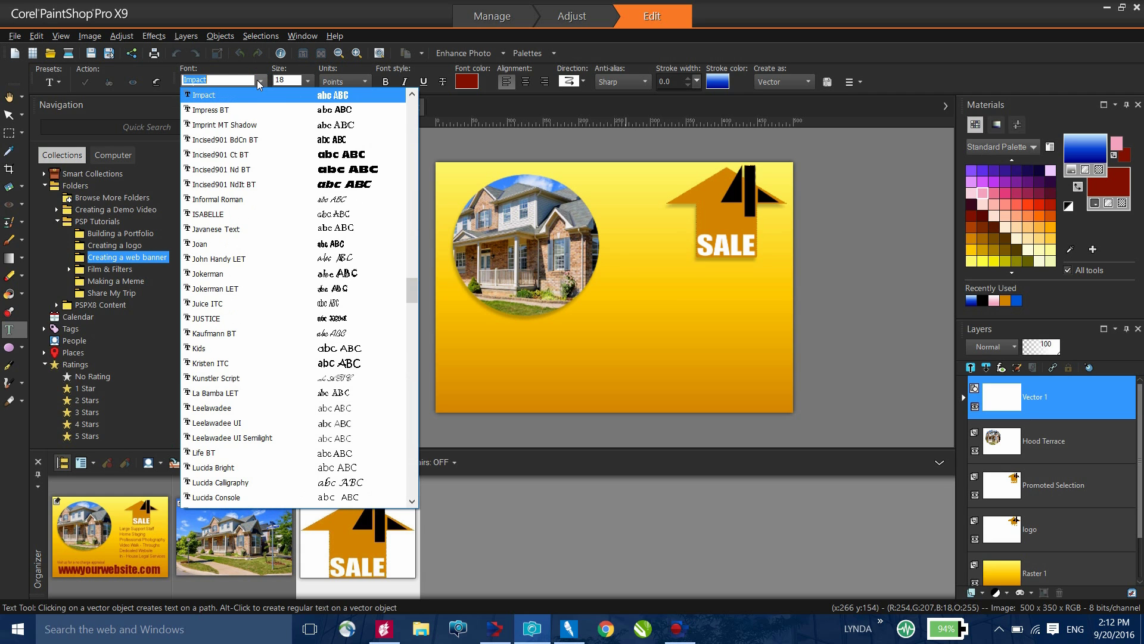
text(Arial Narrow)
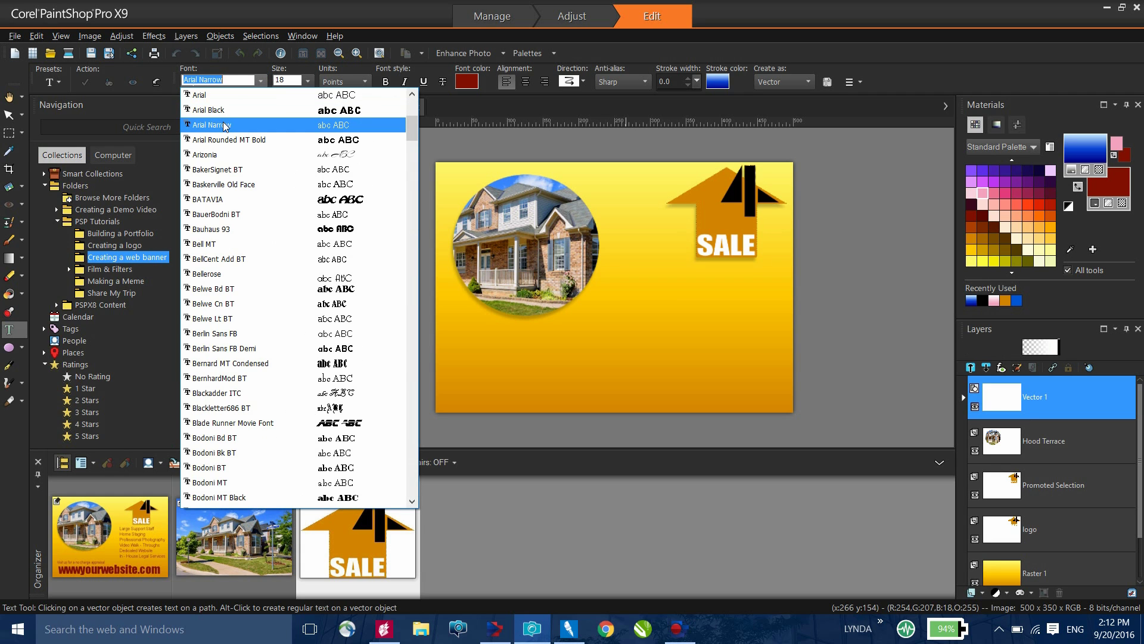
click(229, 125)
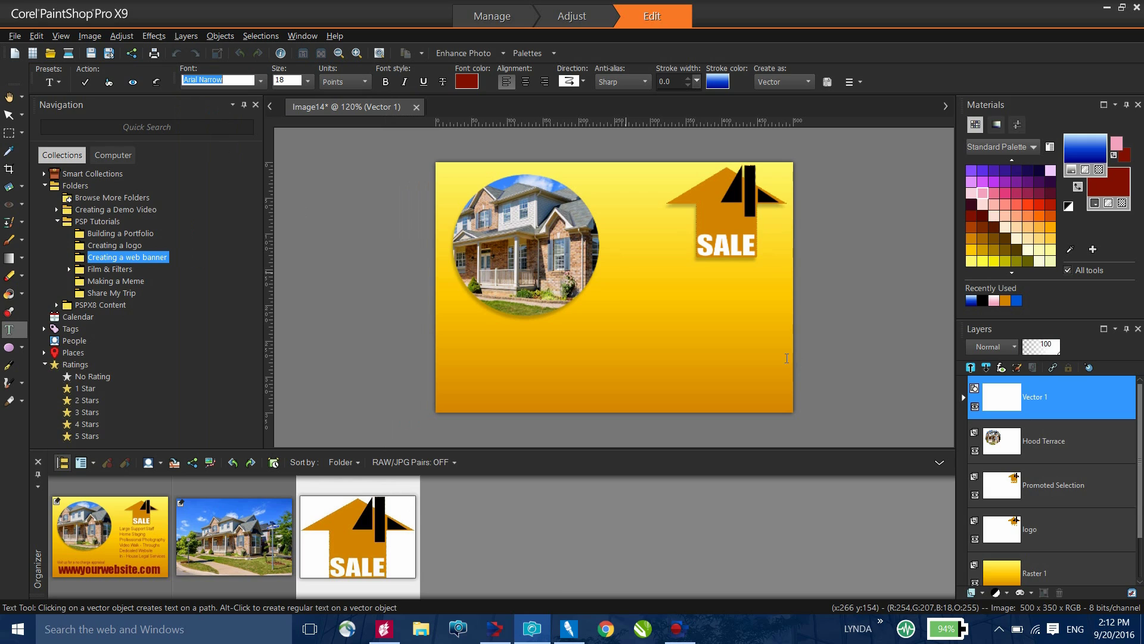
click(629, 285)
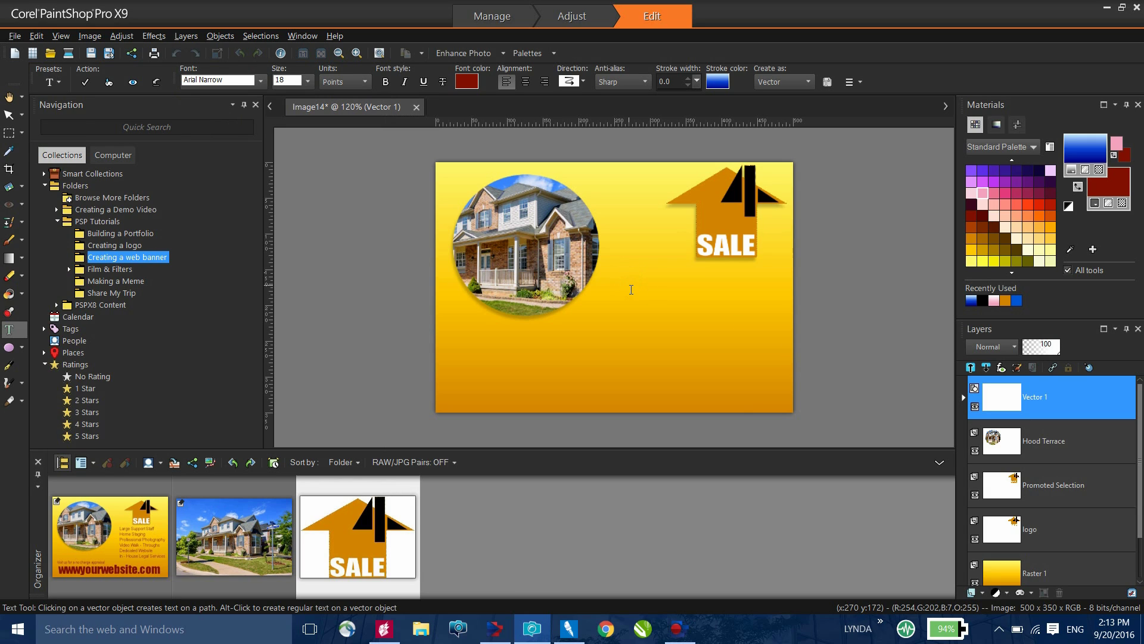
text(Large Support Staff Home Staging Professional Photography Video Walk - Throughs Dedicated Website In - House Legal Services)
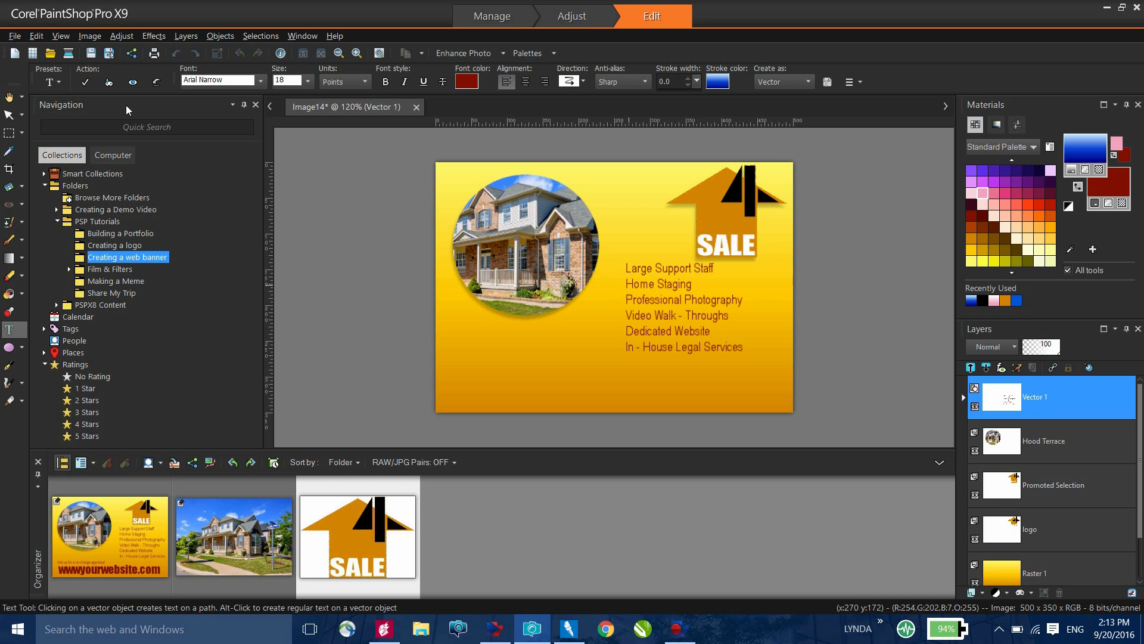
click(86, 84)
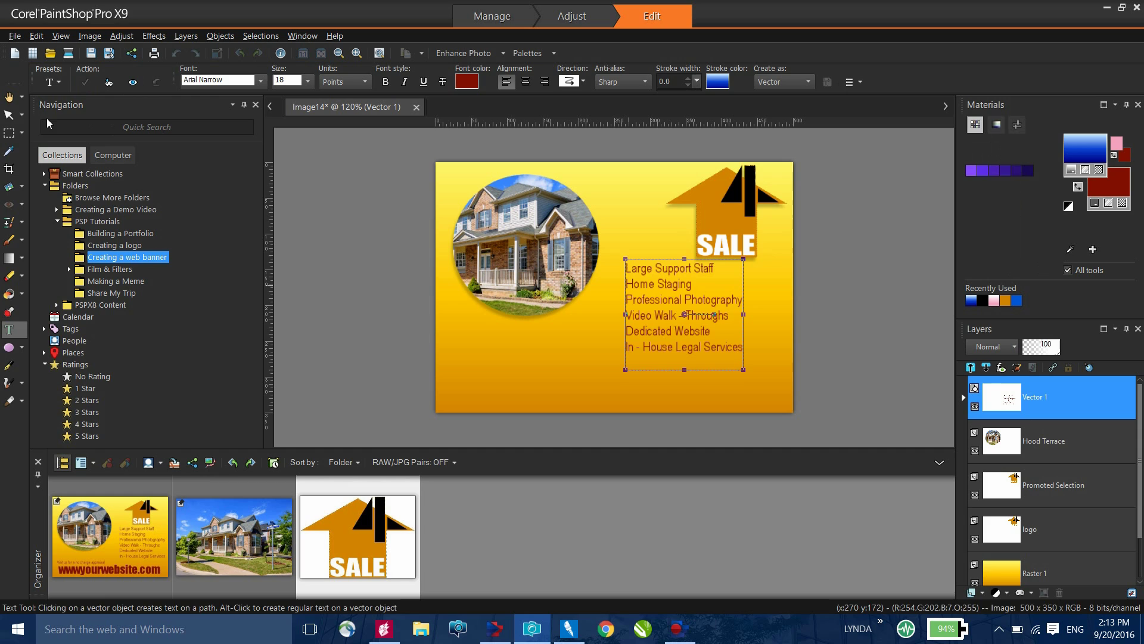
Drag the services text slightly right and down so it sits under the SALE logo.
click(9, 115)
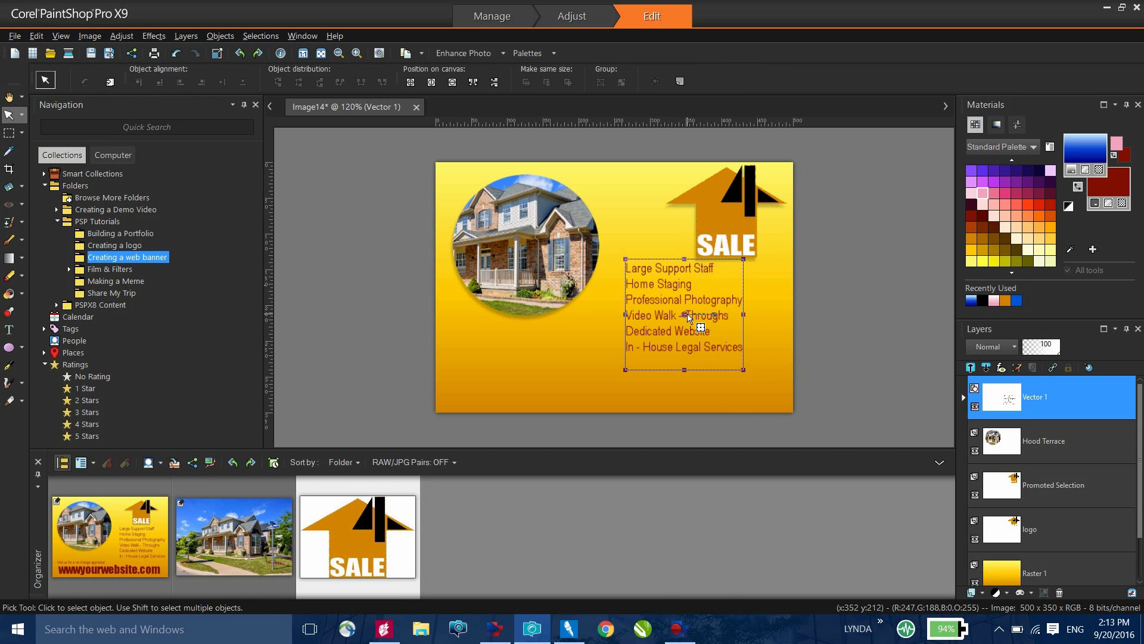
drag(694, 324, 720, 328)
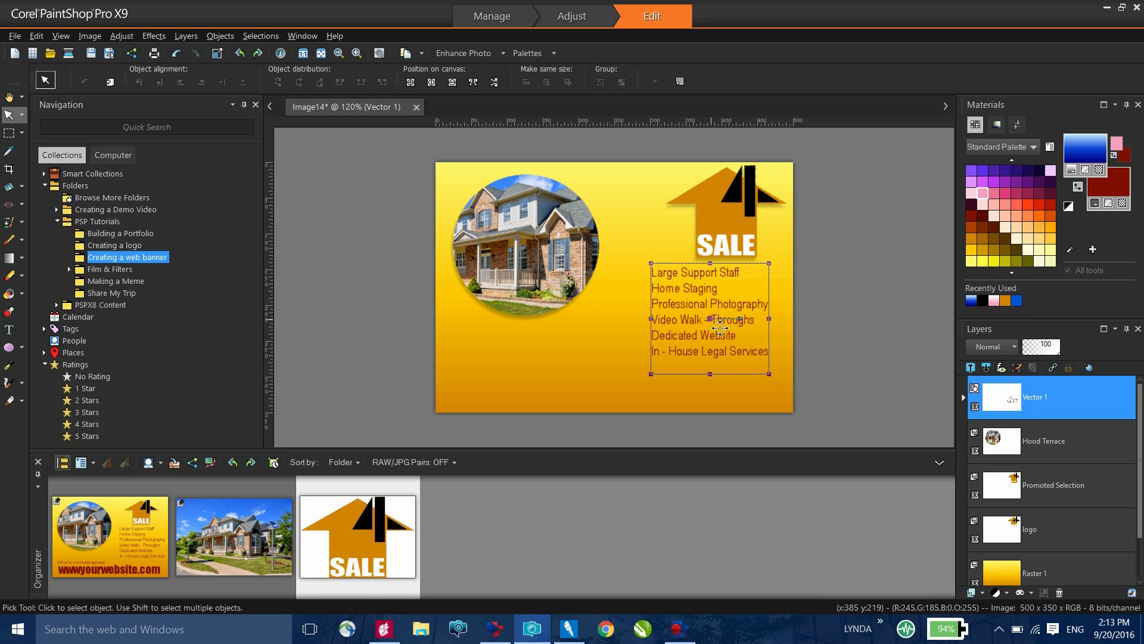
click(9, 96)
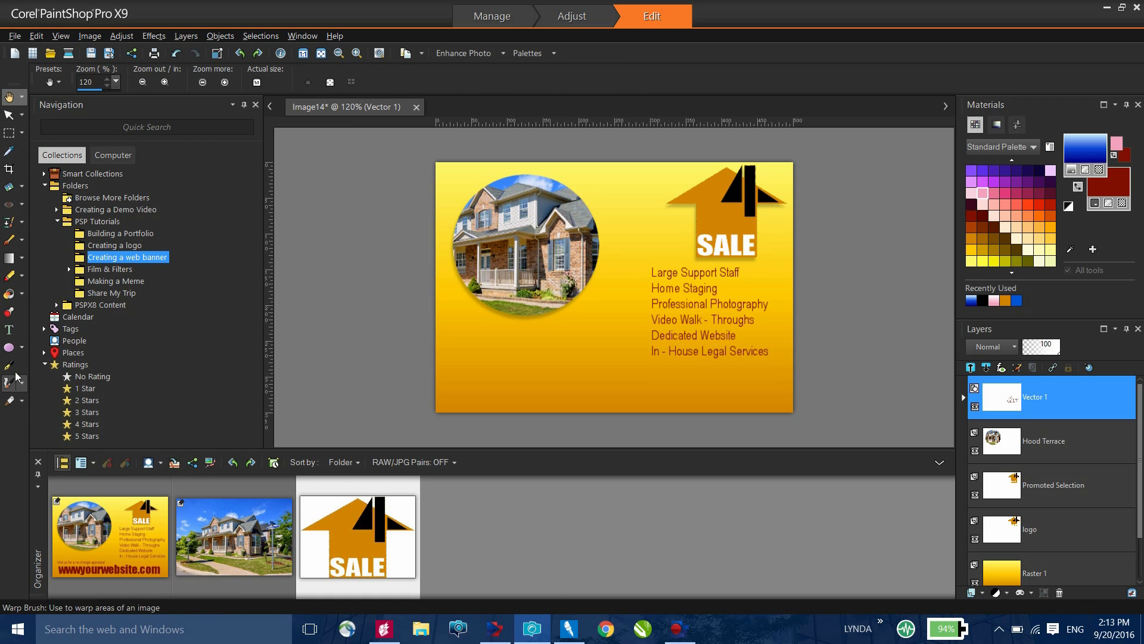
click(9, 329)
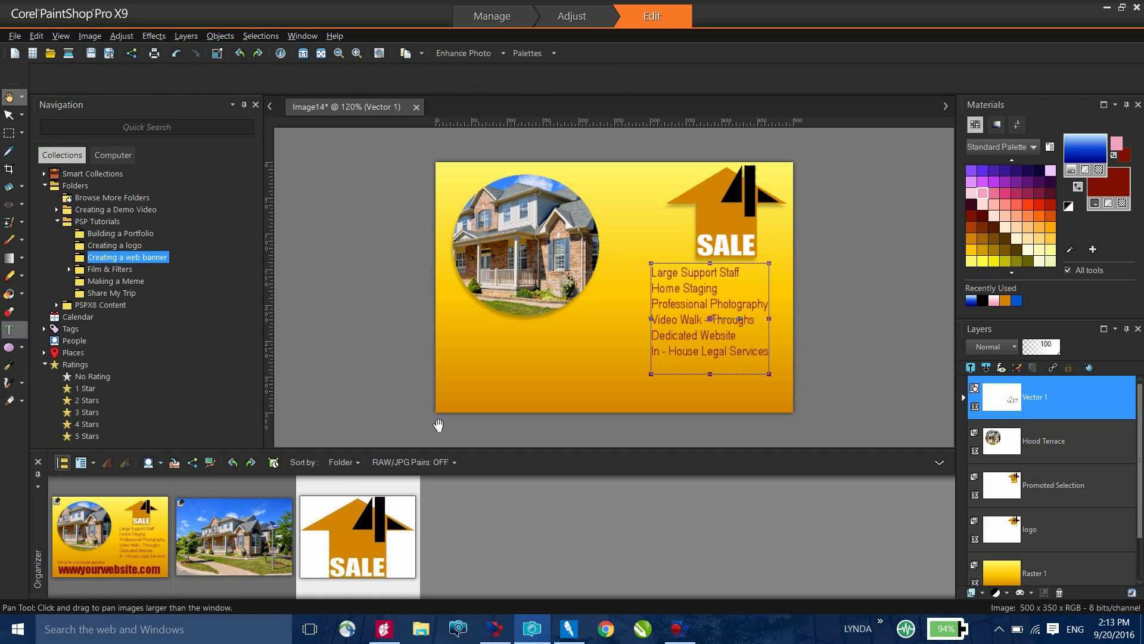
click(459, 374)
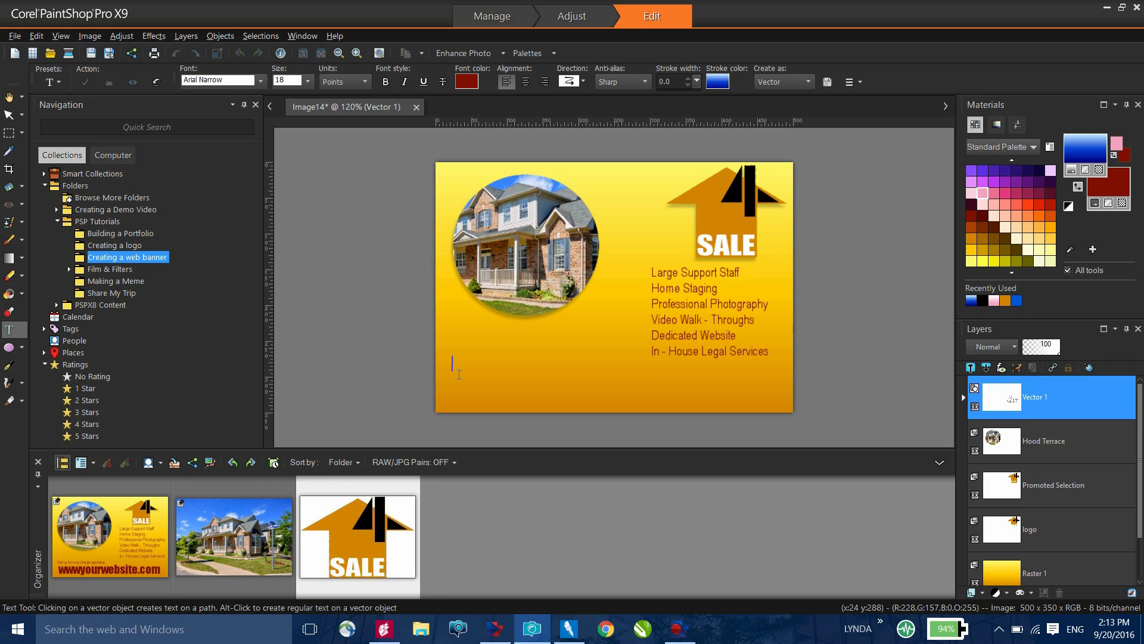
Add the text 'Visit us for a no charge appraisal' at the banner's lower left and apply it.
text(V)
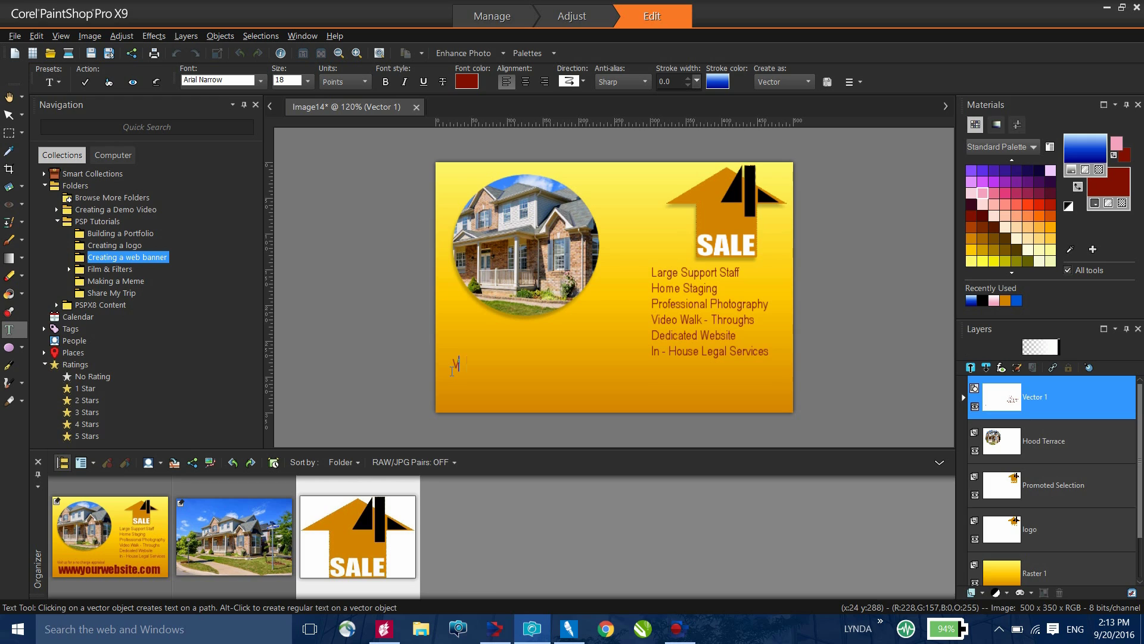
text(isit us )
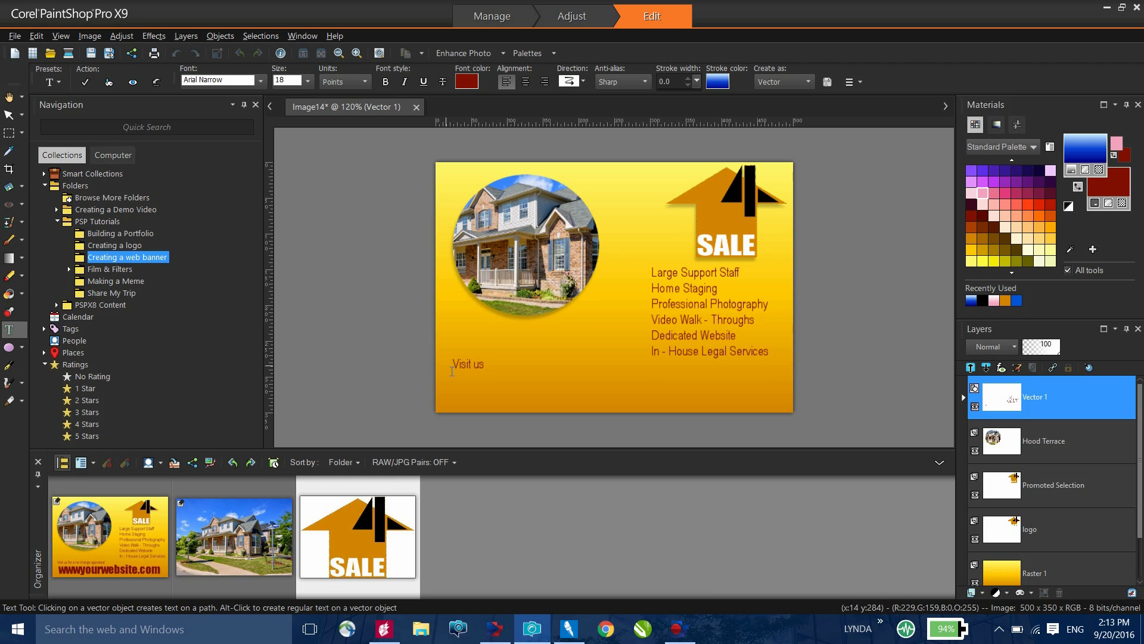
text(for a no charge )
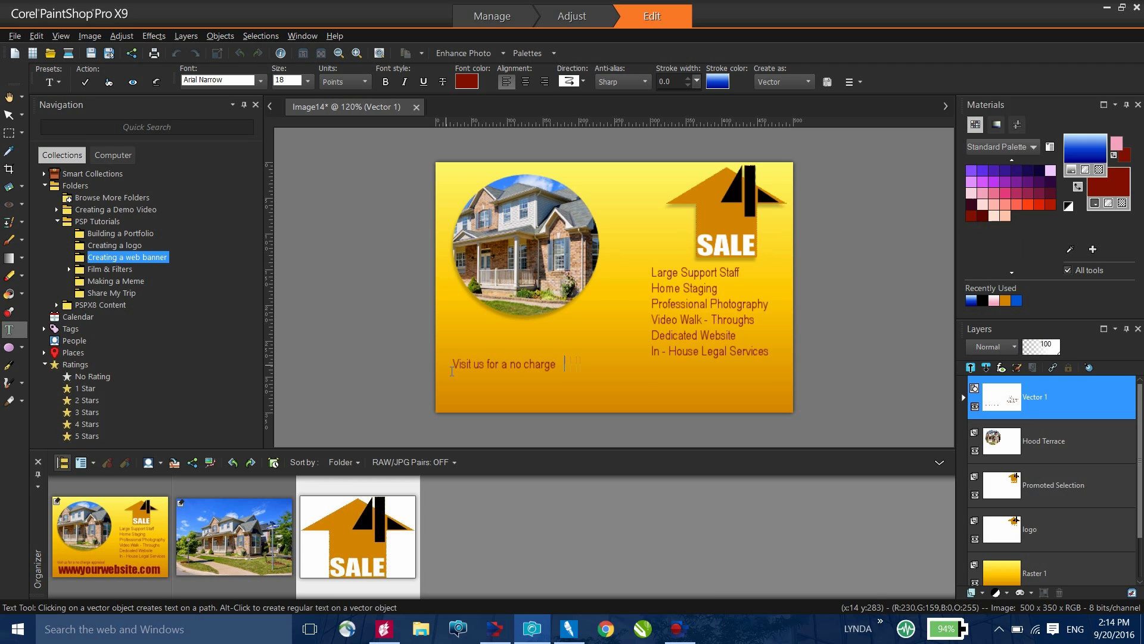
text(appr)
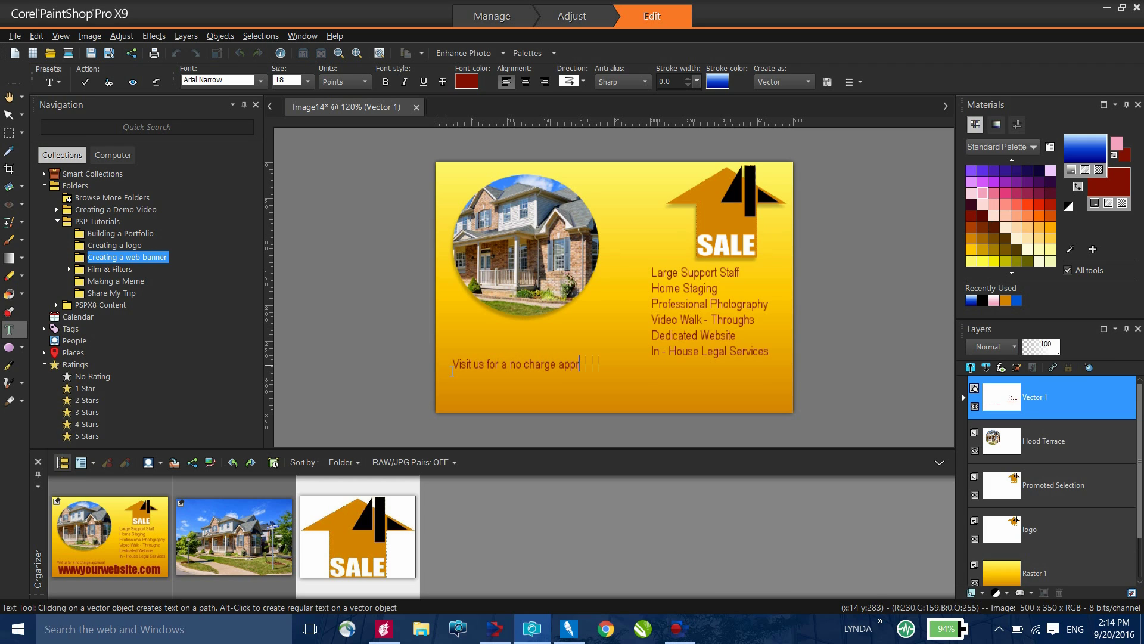
text(aisal)
click(87, 78)
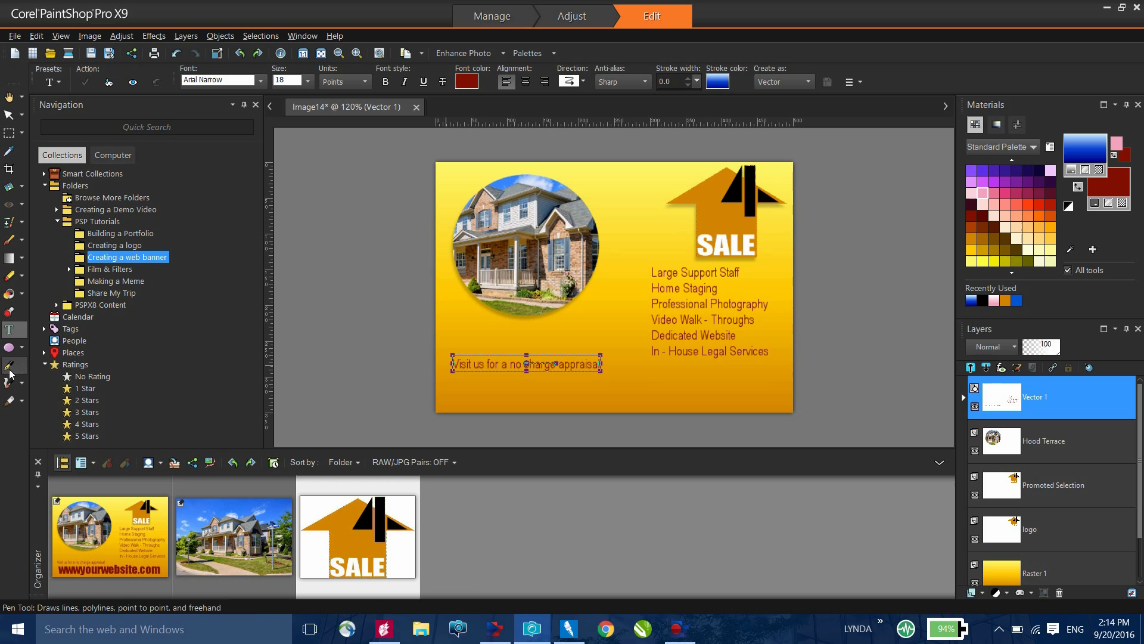
click(215, 411)
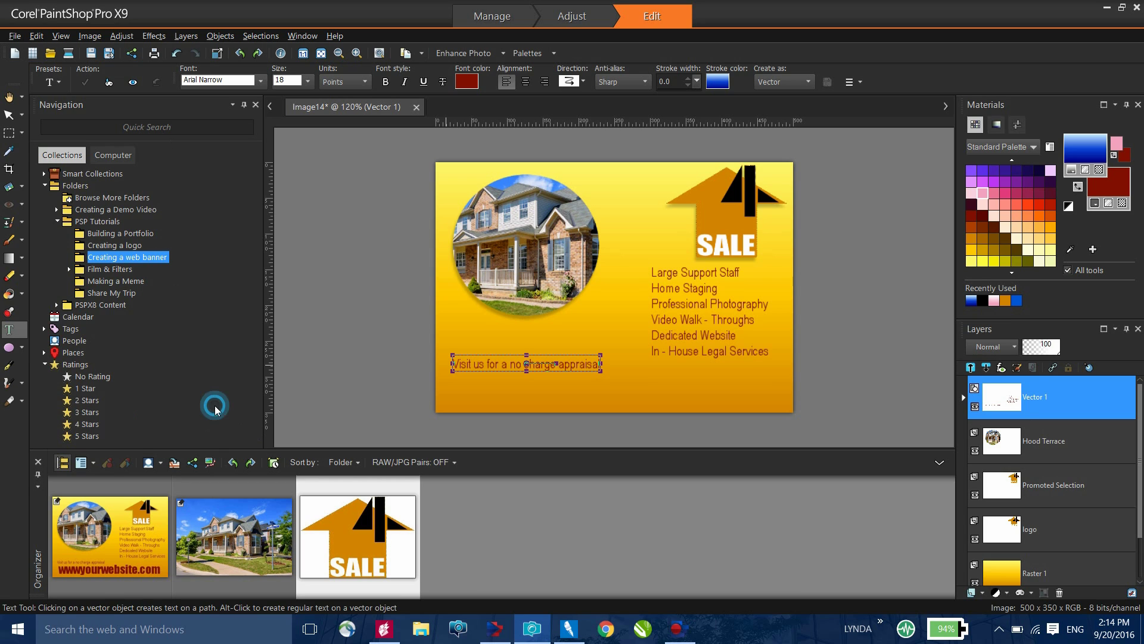
click(11, 329)
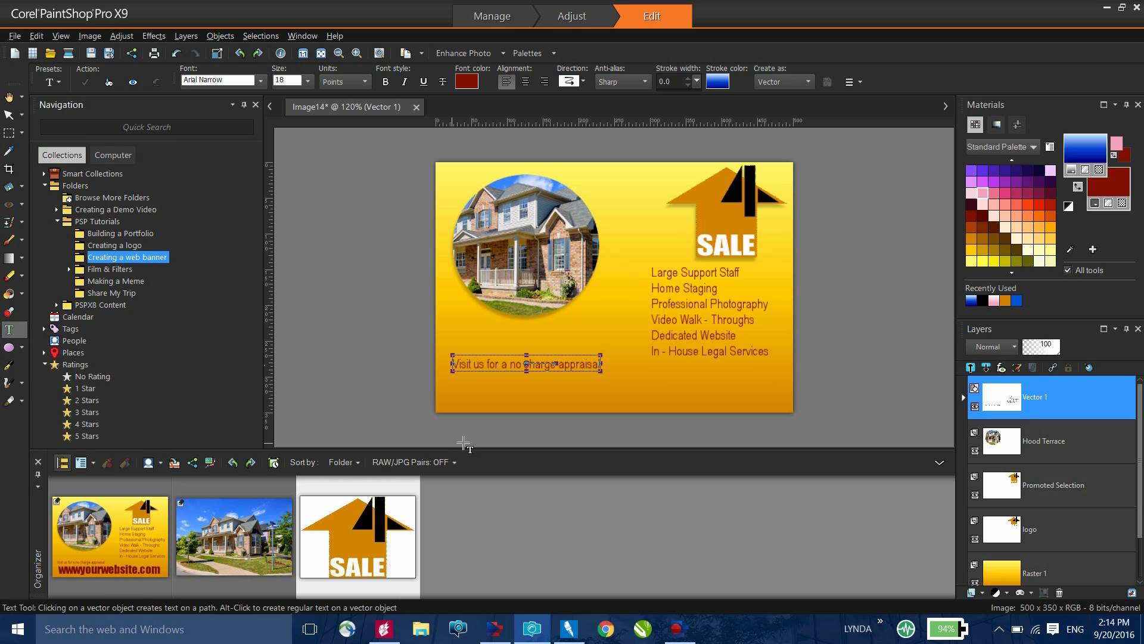
click(458, 397)
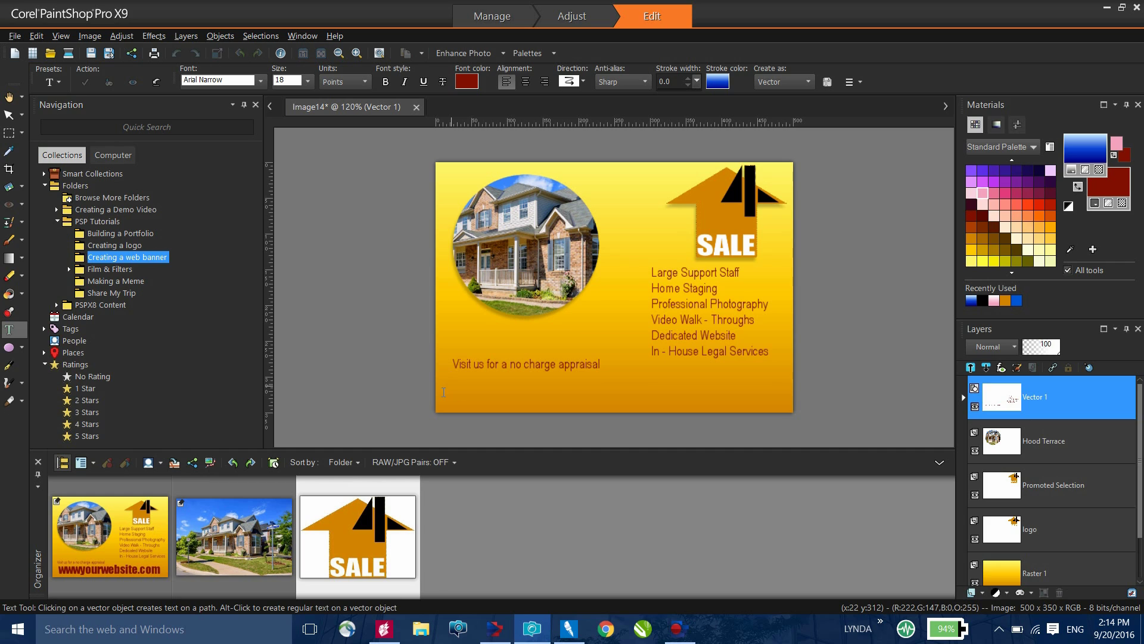
click(261, 82)
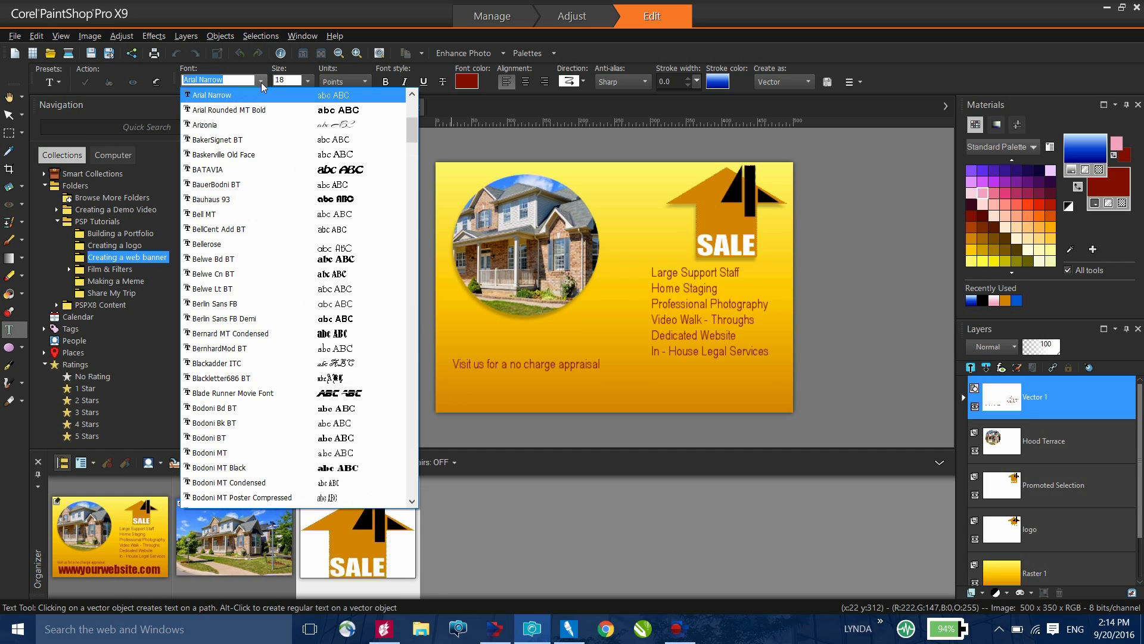
text(IM)
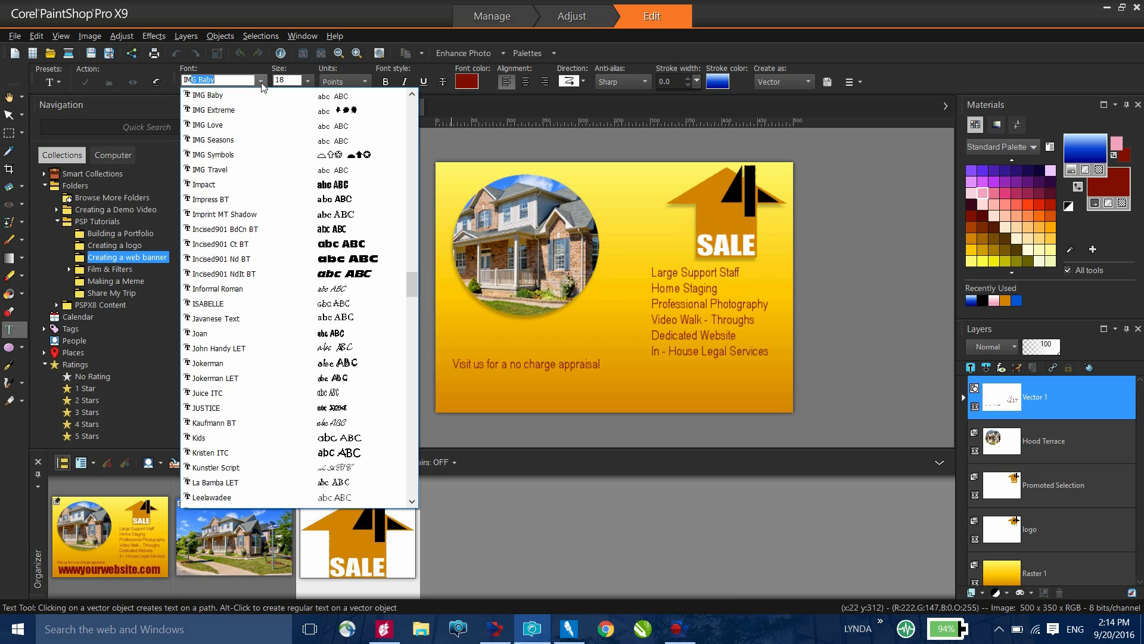
click(203, 186)
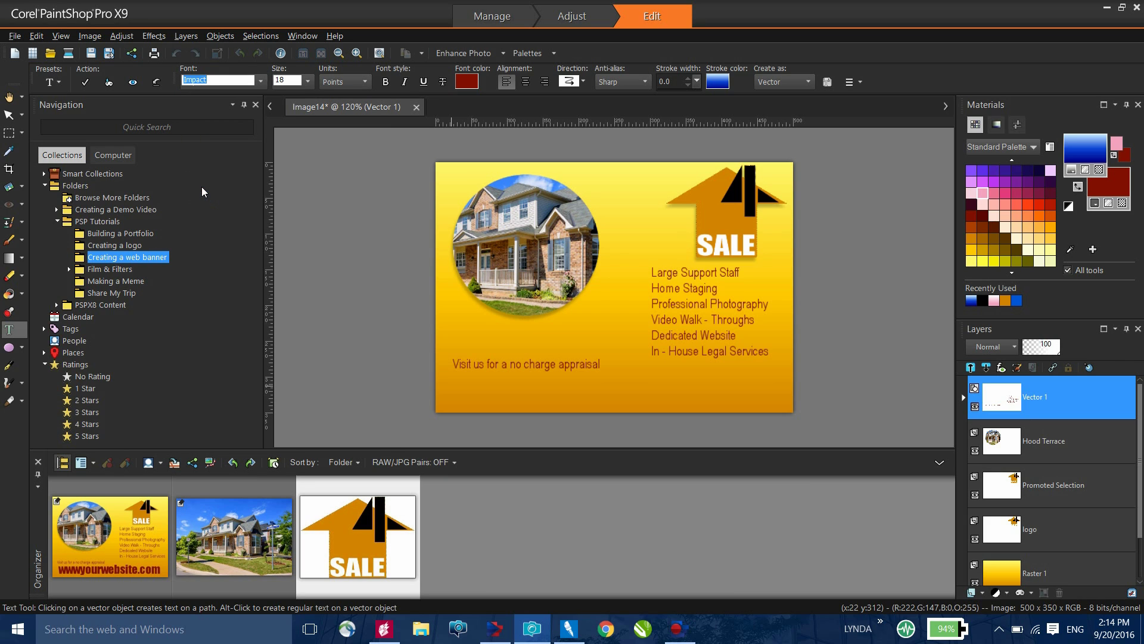
click(461, 393)
text(www.yourwe)
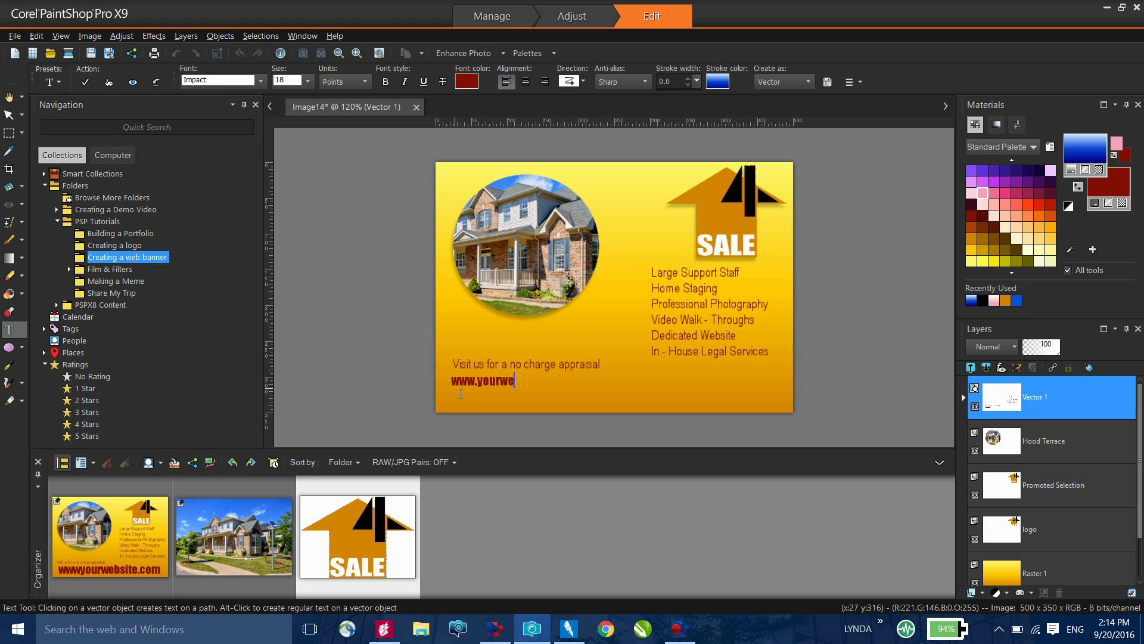
text(bsite.com)
click(9, 114)
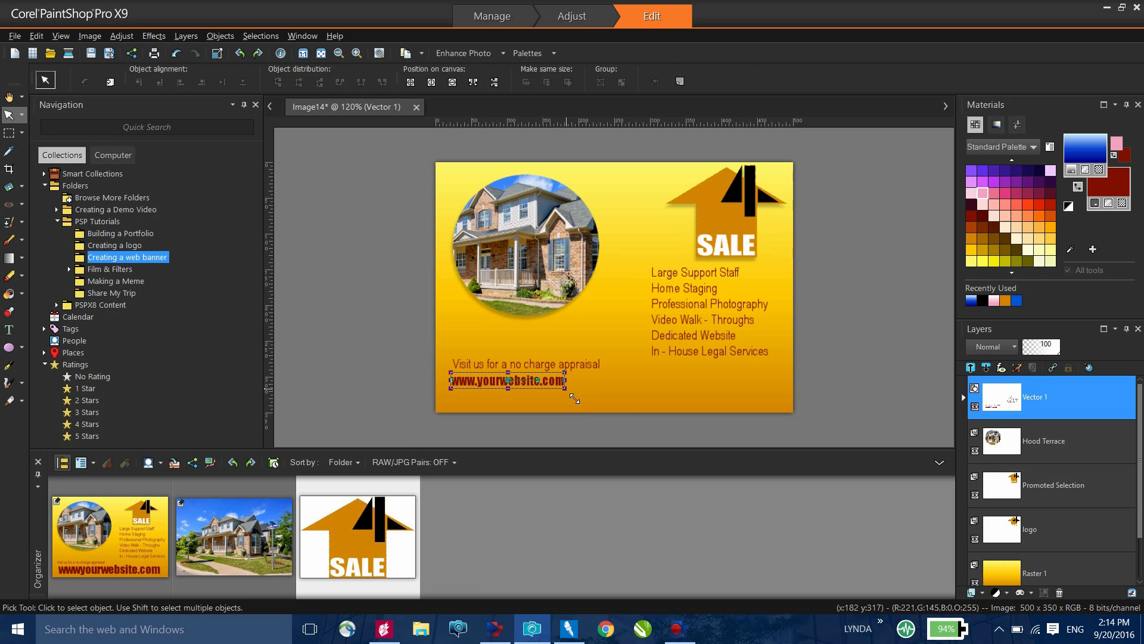
drag(564, 387, 736, 413)
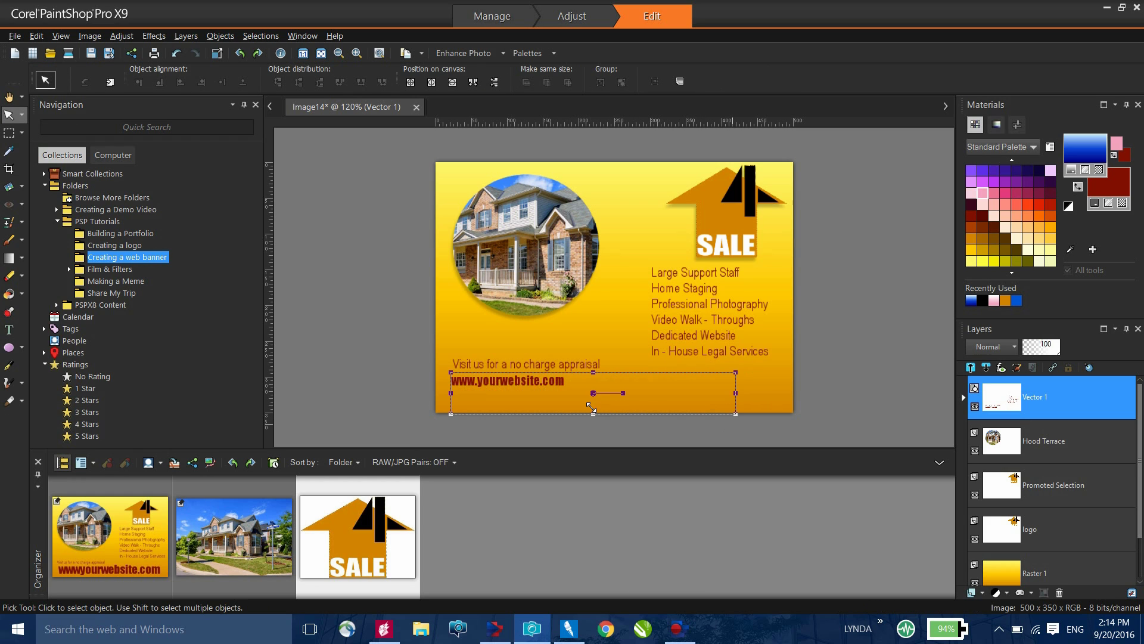
mouse_move(609, 399)
mouse_down()
mouse_move(653, 388)
mouse_move(609, 392)
mouse_up()
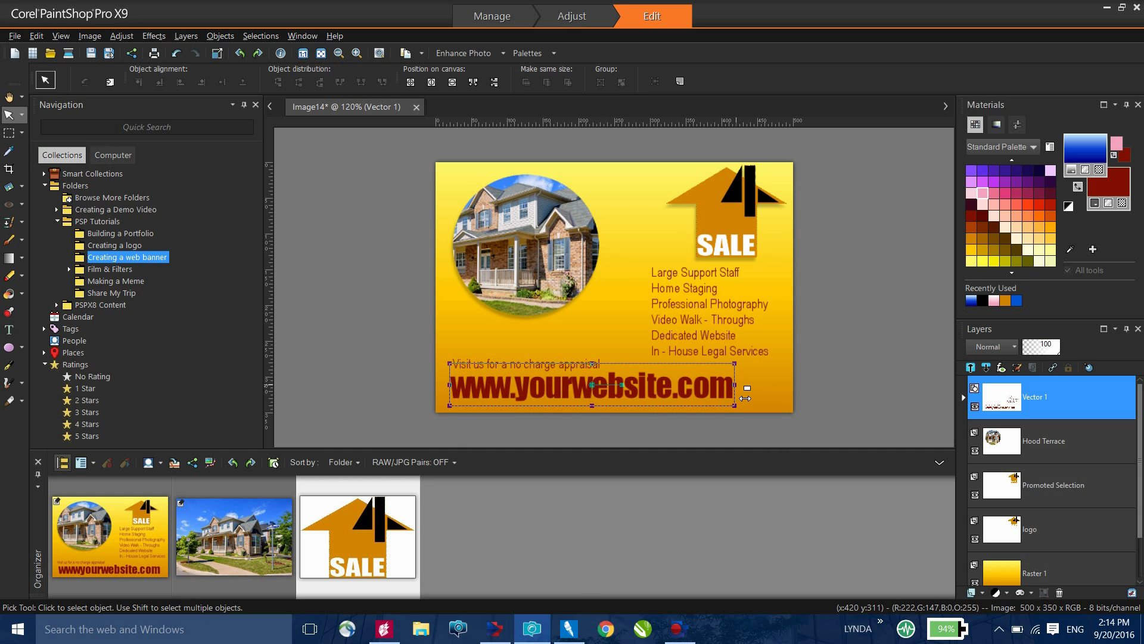
drag(747, 405, 786, 404)
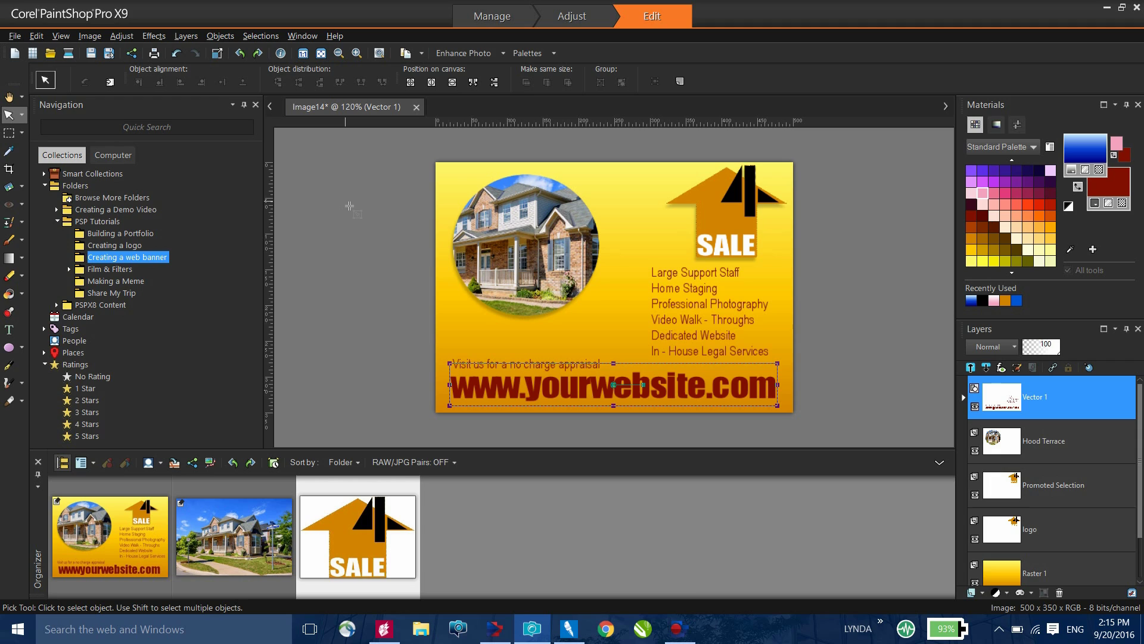
Deselect the website text and bring up the File > Export submenu.
click(356, 211)
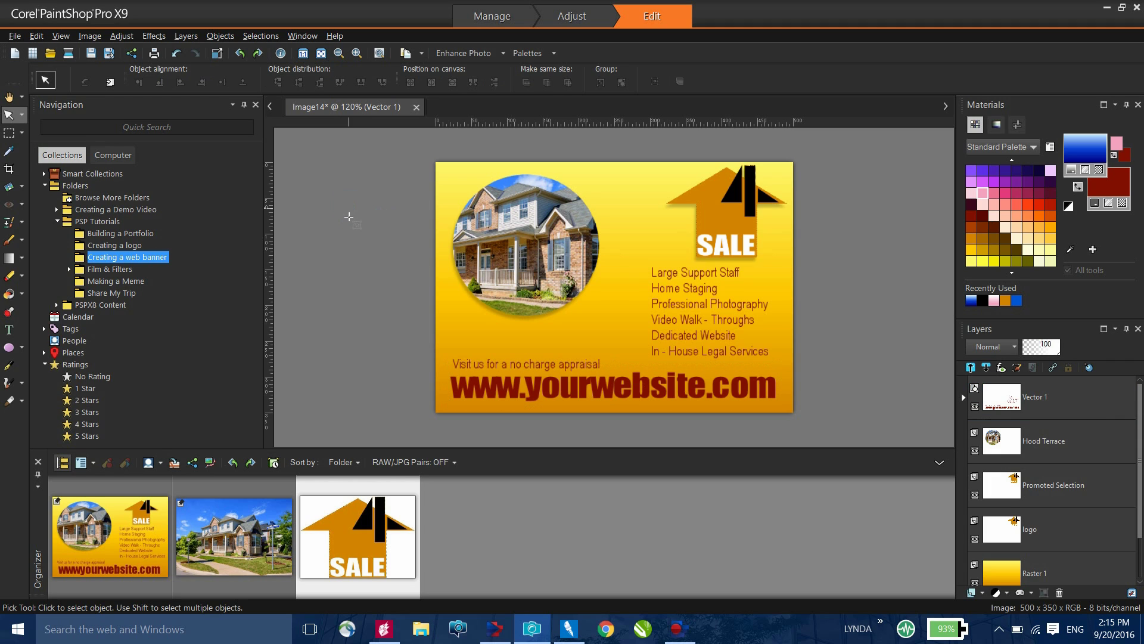
click(15, 35)
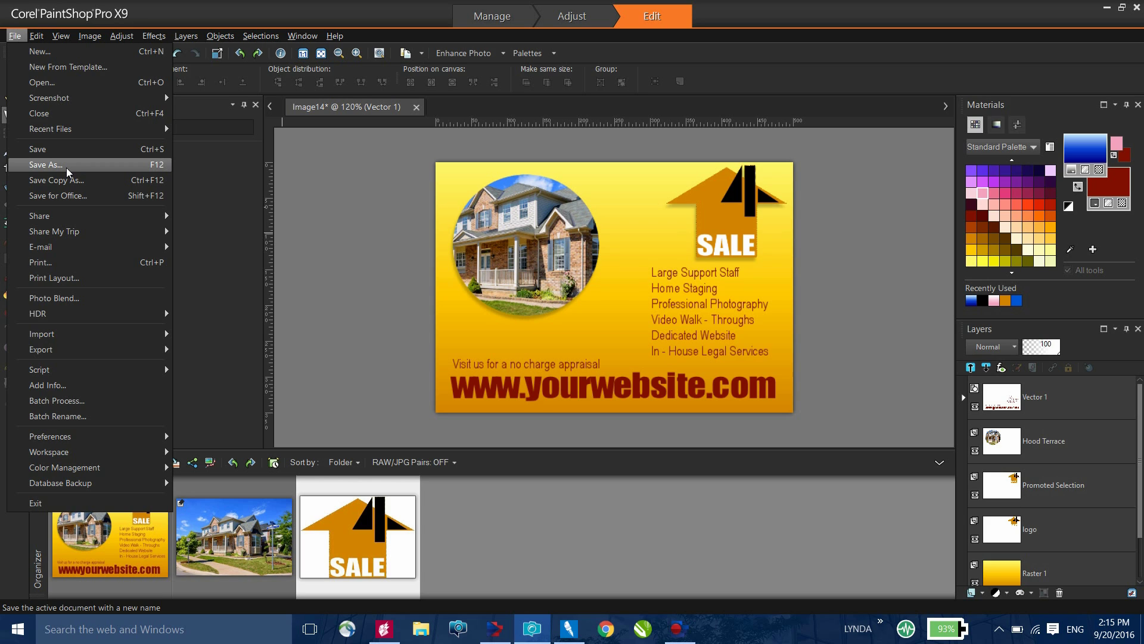
mouse_move(64, 345)
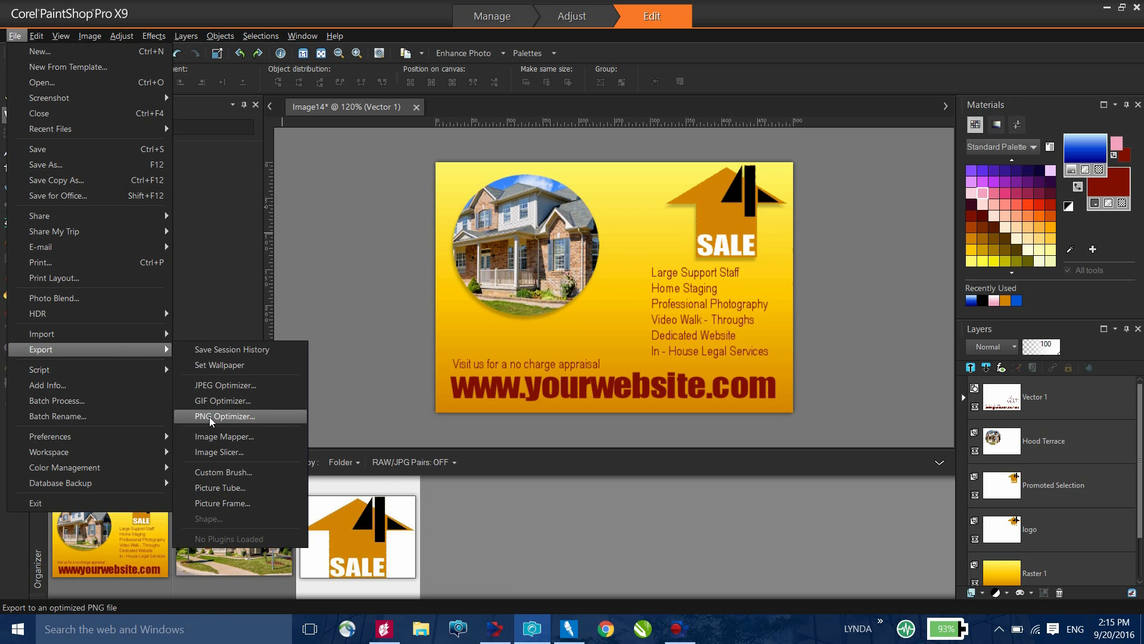
In Image Mapper, draw a rectangular link area around the website text.
click(237, 438)
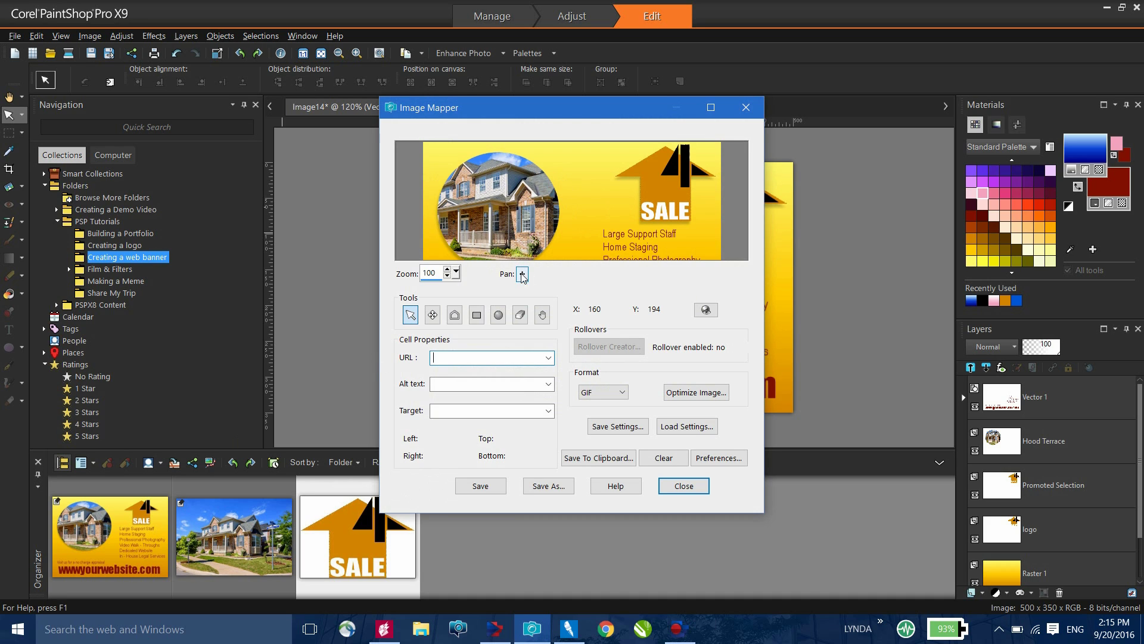
drag(522, 275, 627, 269)
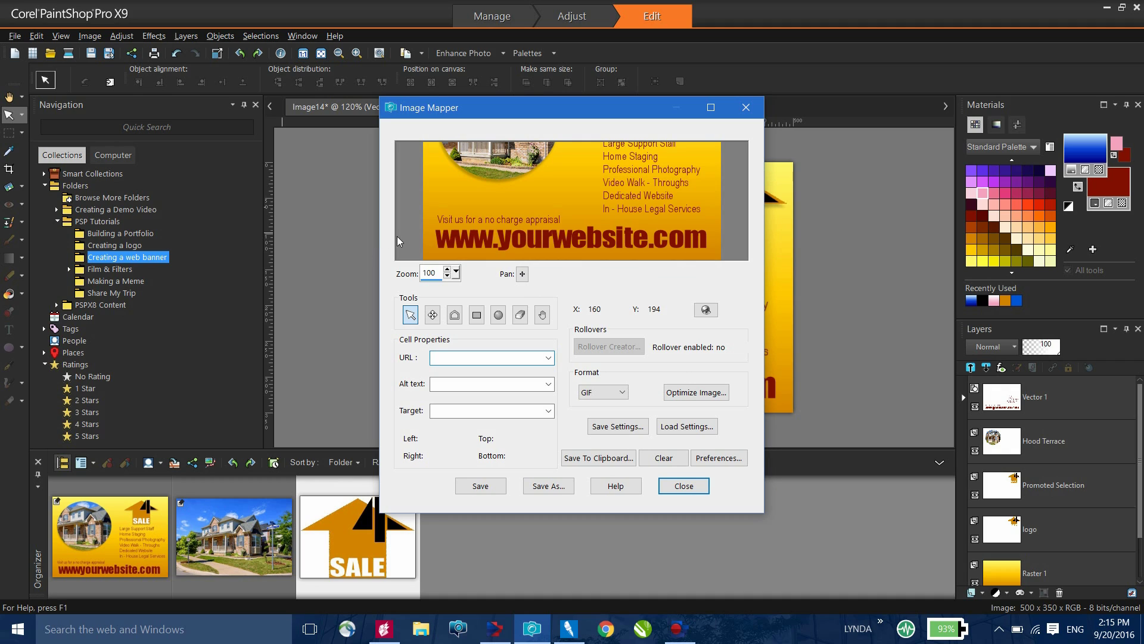
click(479, 316)
drag(721, 256, 717, 257)
double_click(474, 360)
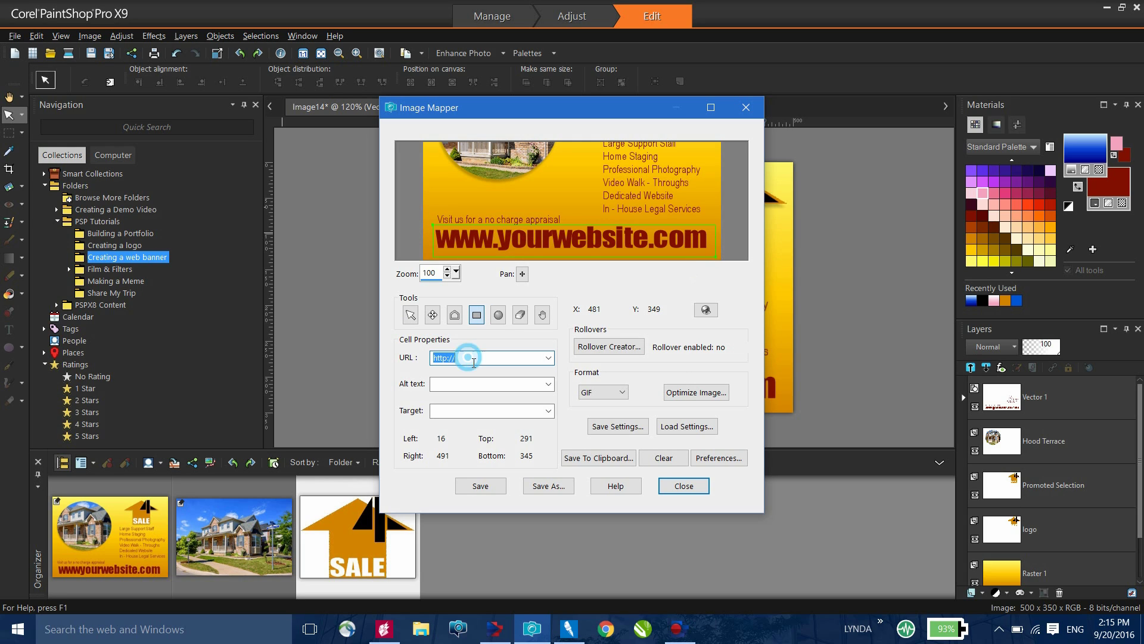
click(475, 361)
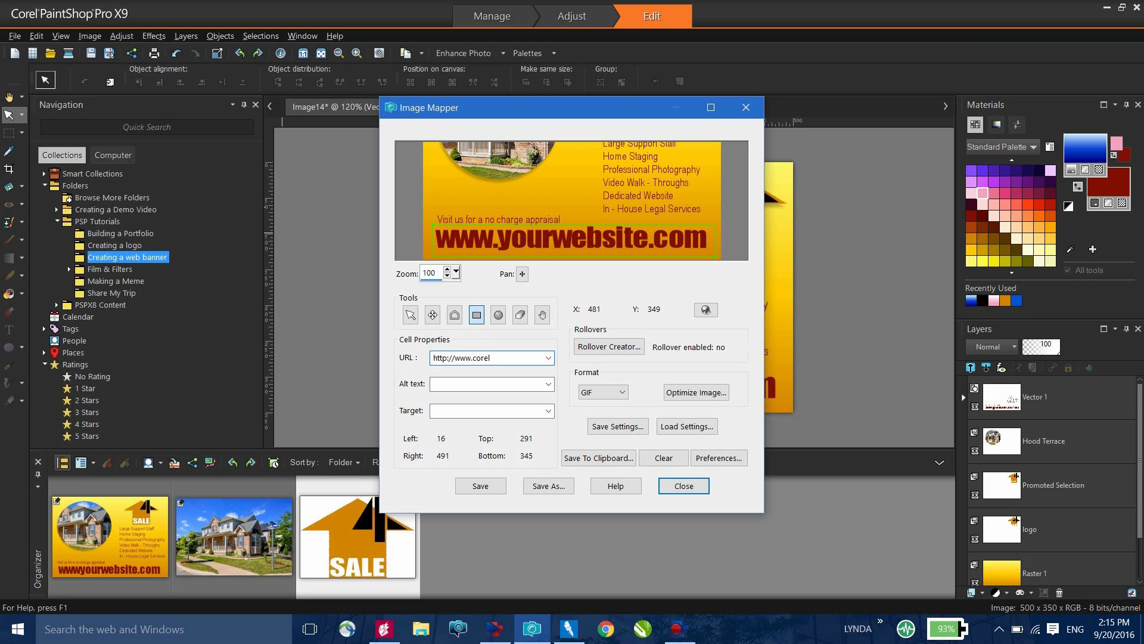
text(www.corel.com)
click(589, 393)
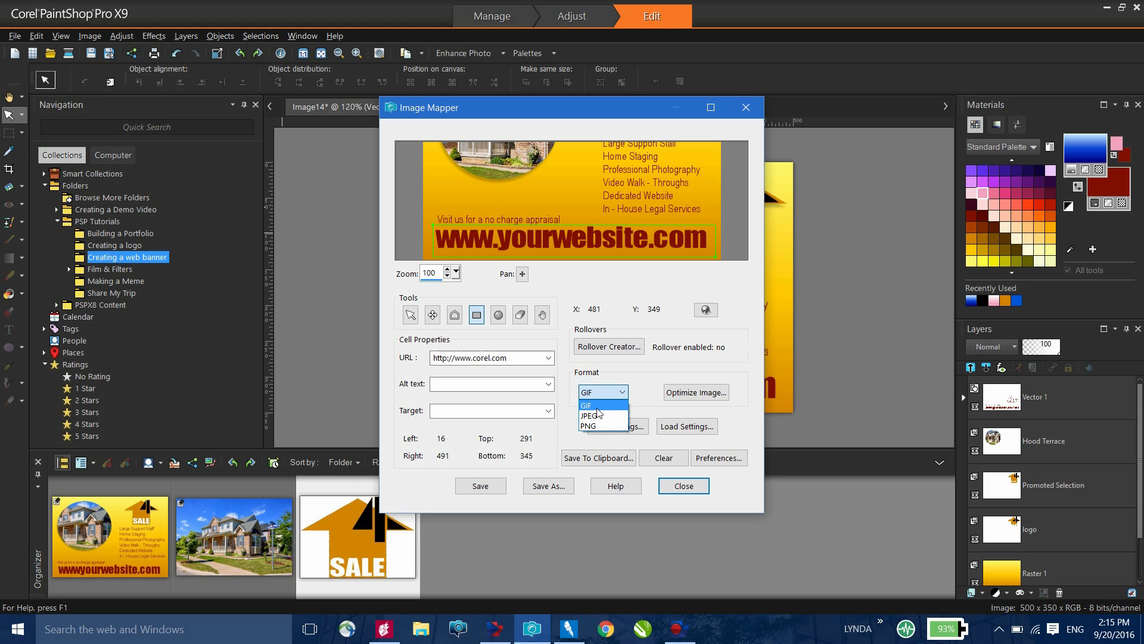
click(593, 426)
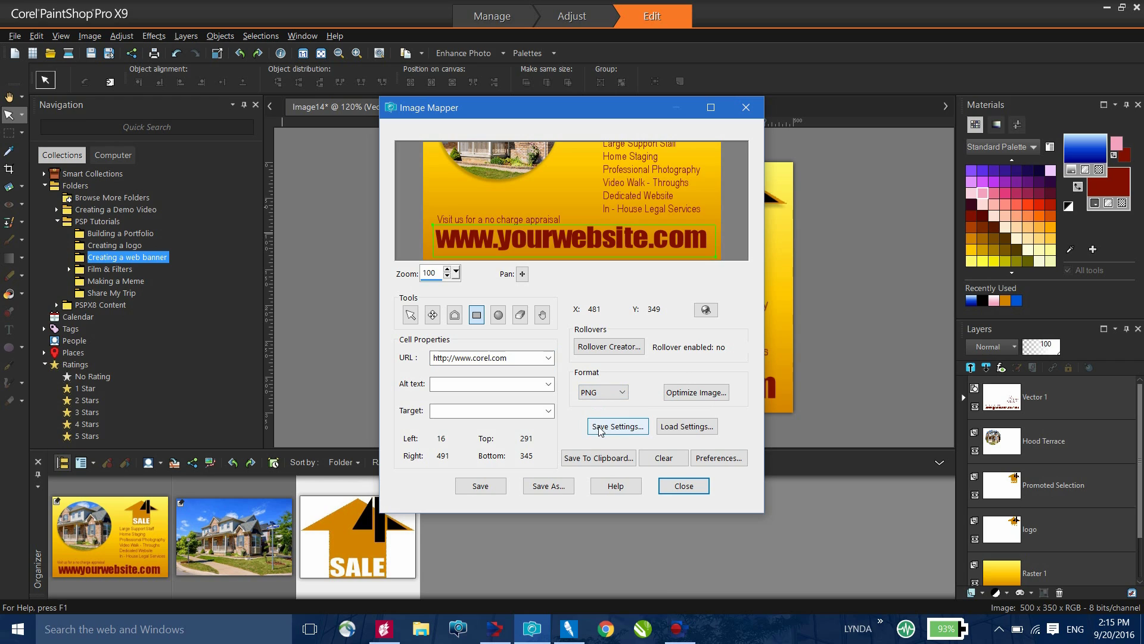
click(480, 485)
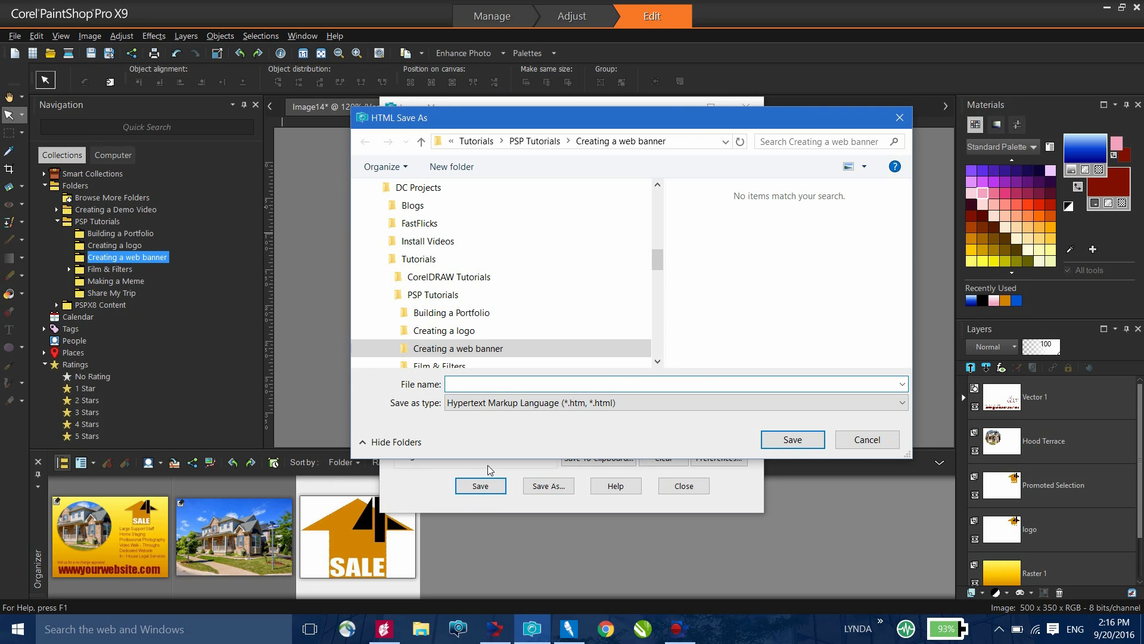
Save the web page as H4S and its image as banner.png, replacing the existing file.
text(H4S)
click(776, 440)
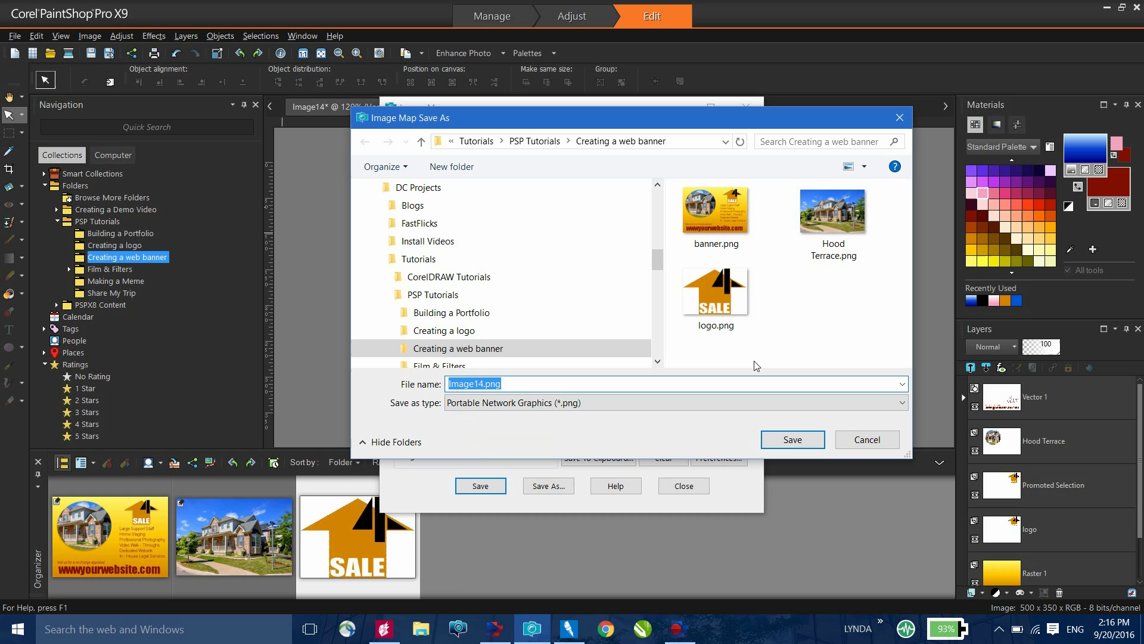
click(718, 203)
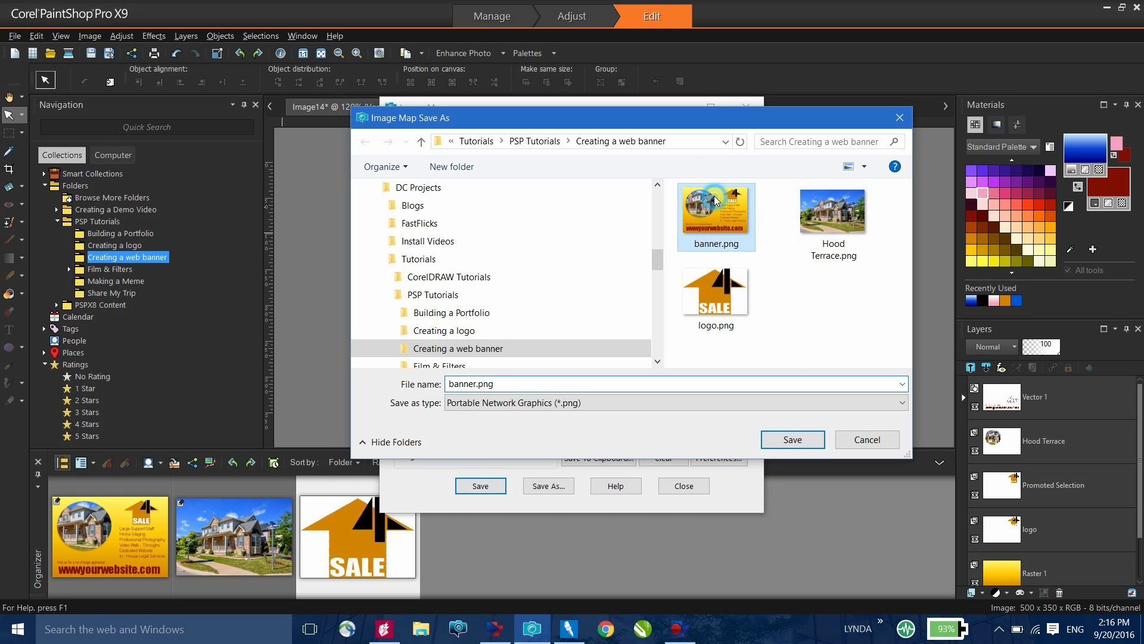
click(790, 440)
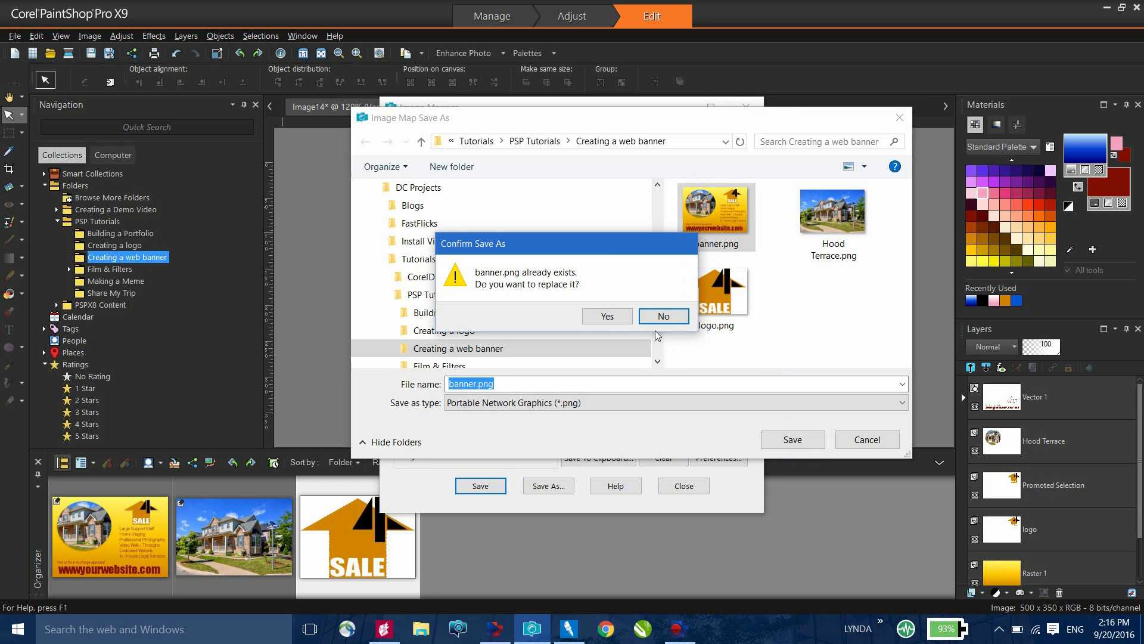
click(607, 316)
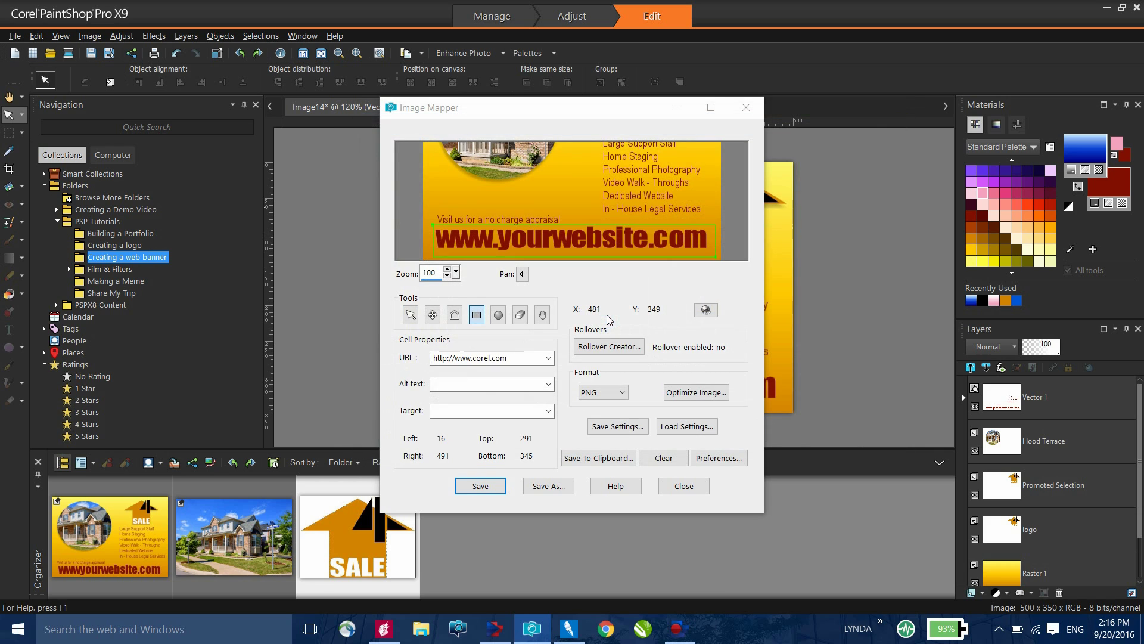
Close Image Mapper and select H4S.htm in the Creating a web banner folder.
click(692, 489)
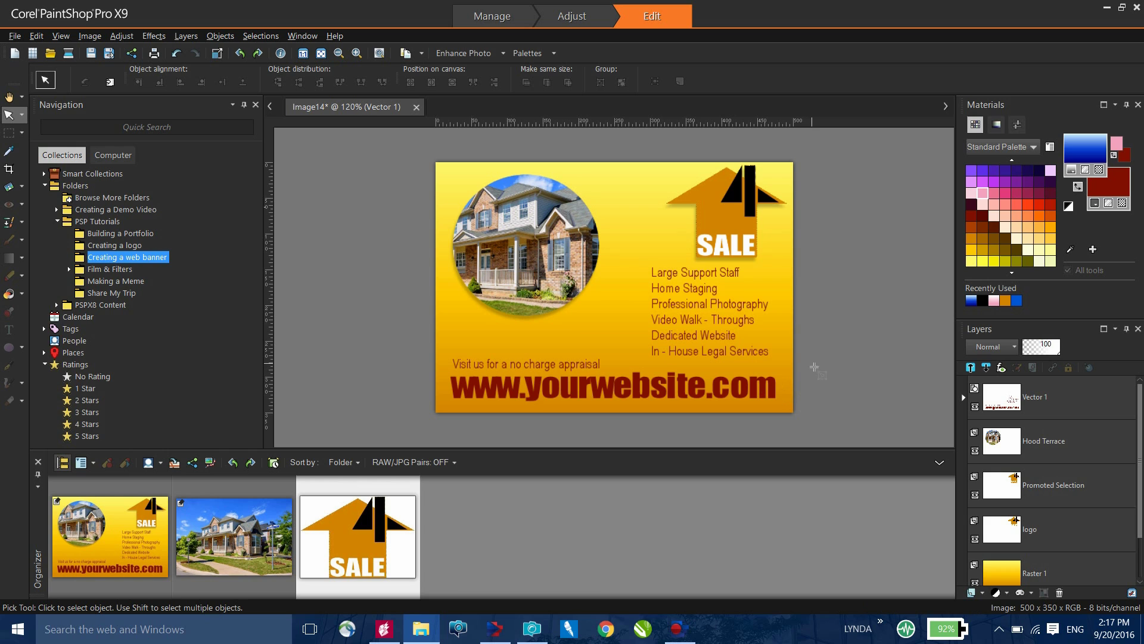
click(420, 629)
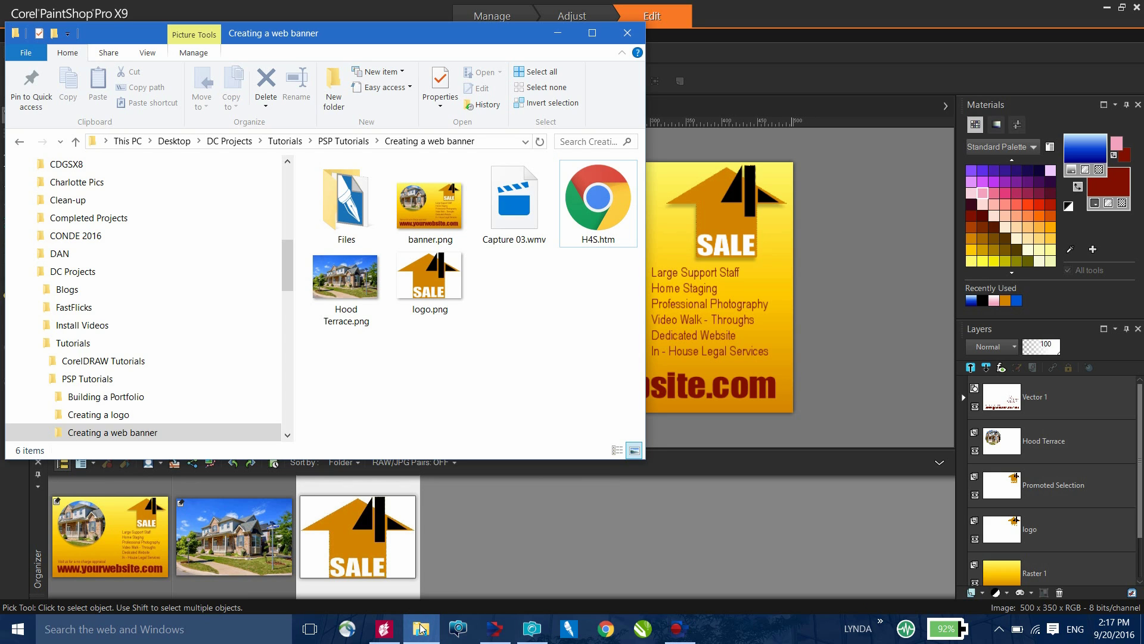
click(587, 205)
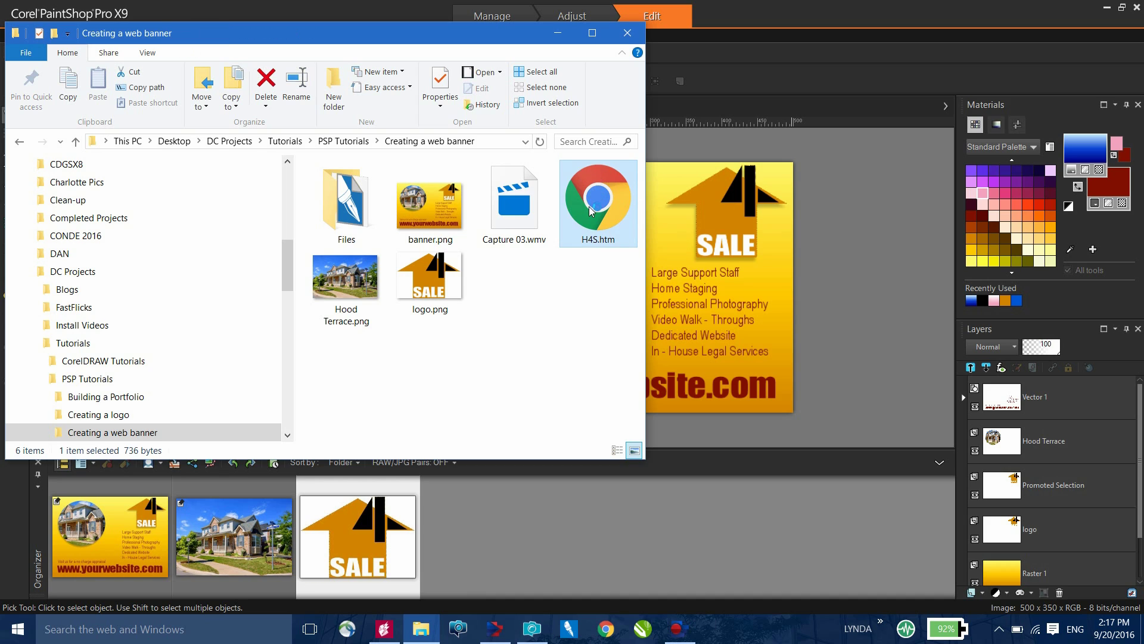
double_click(589, 206)
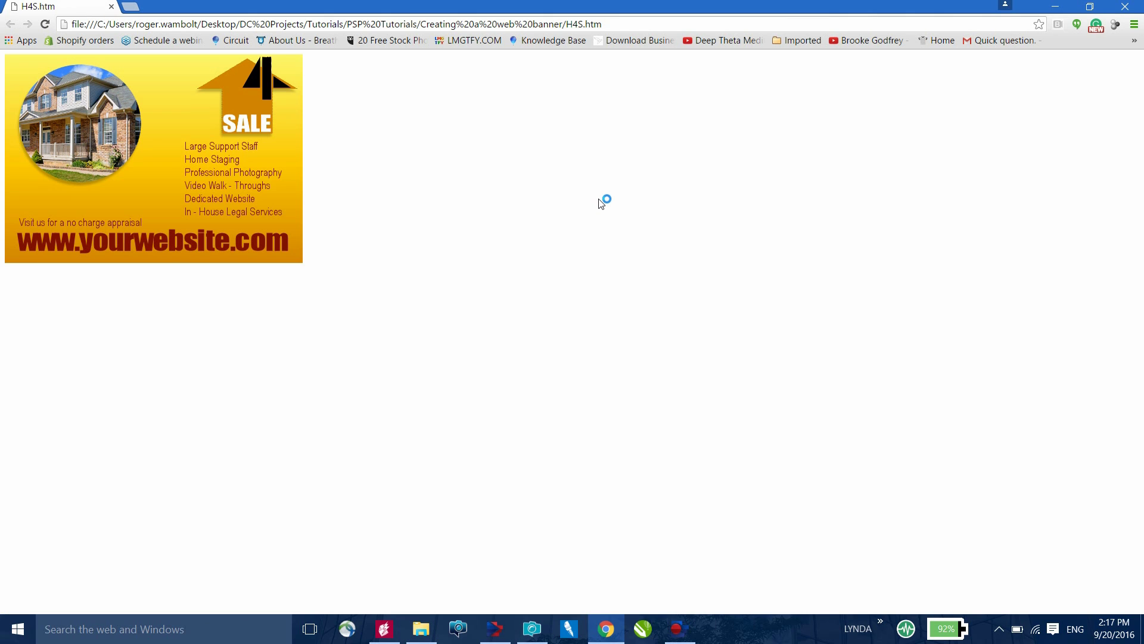
click(94, 242)
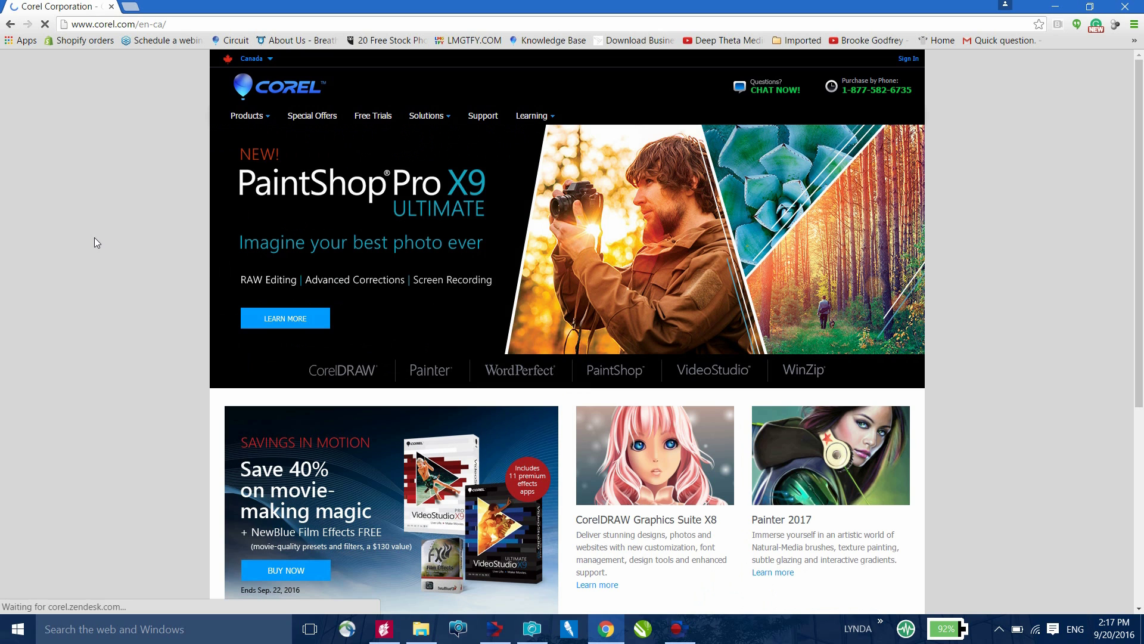
Minimize Chrome and close File Explorer to return to the finished banner.
click(1054, 8)
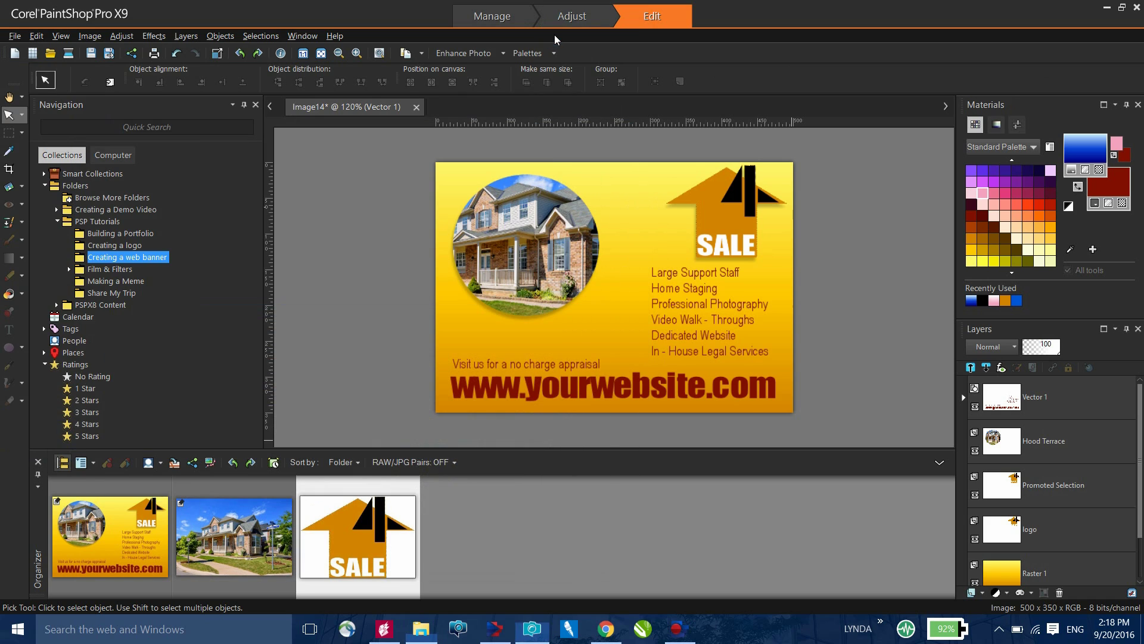
click(555, 35)
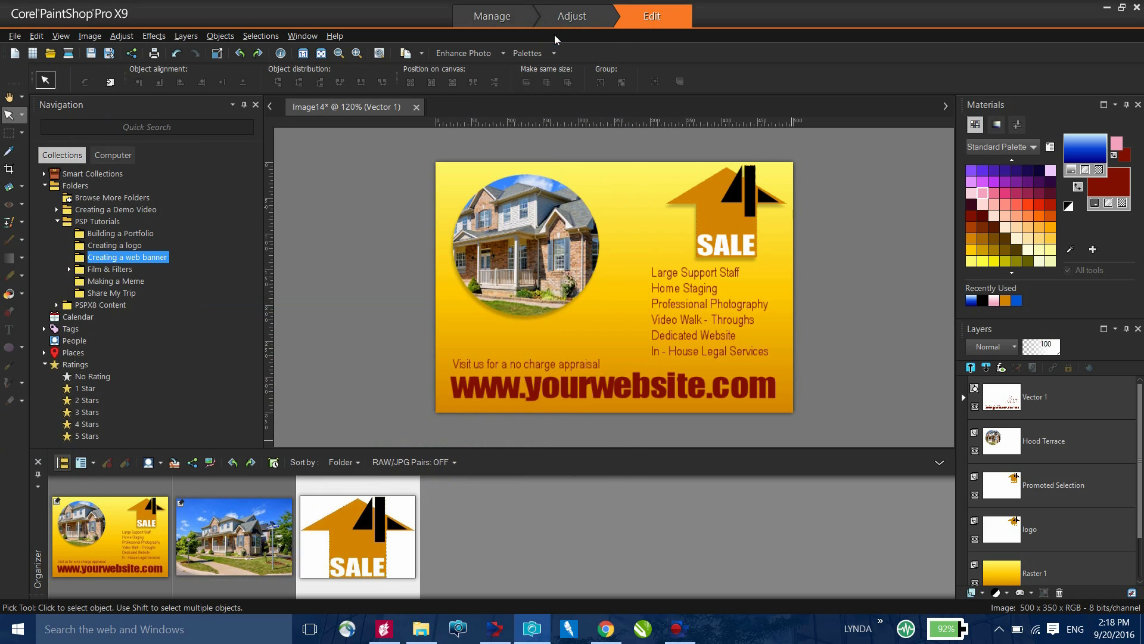